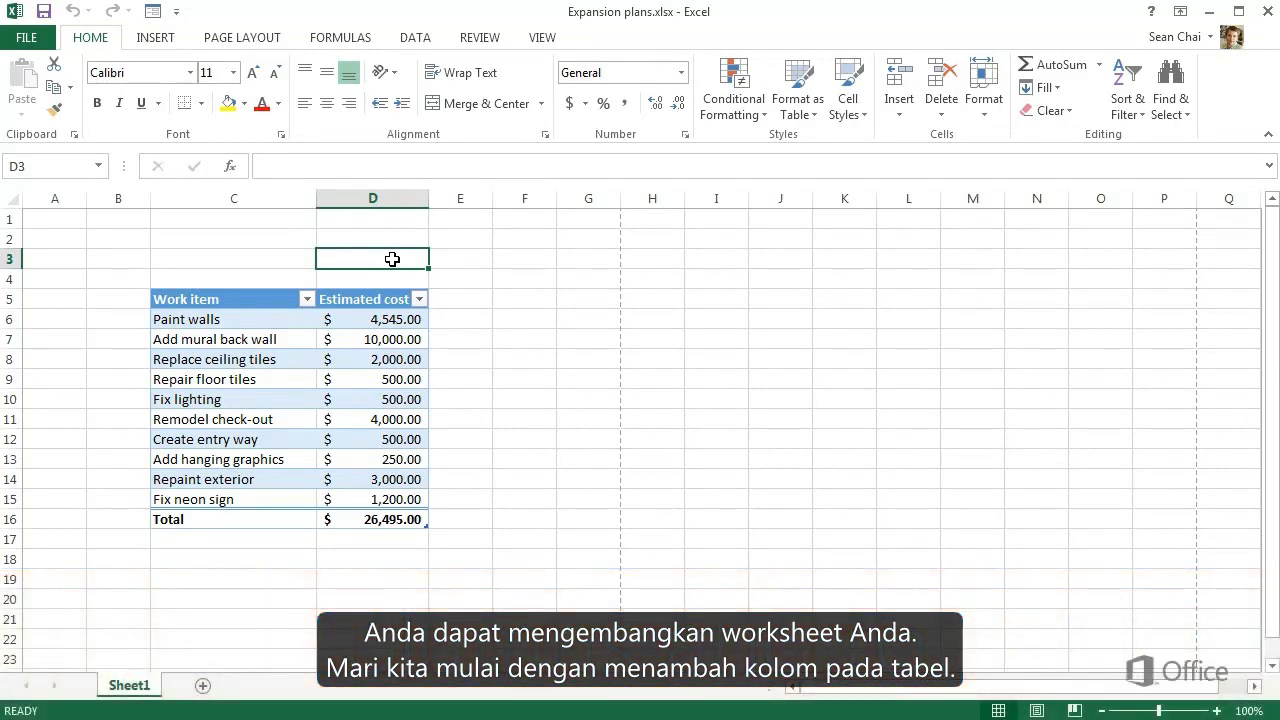
# Step: Add a Contractor header in E5 to extend the table
pyautogui.click(458, 298)
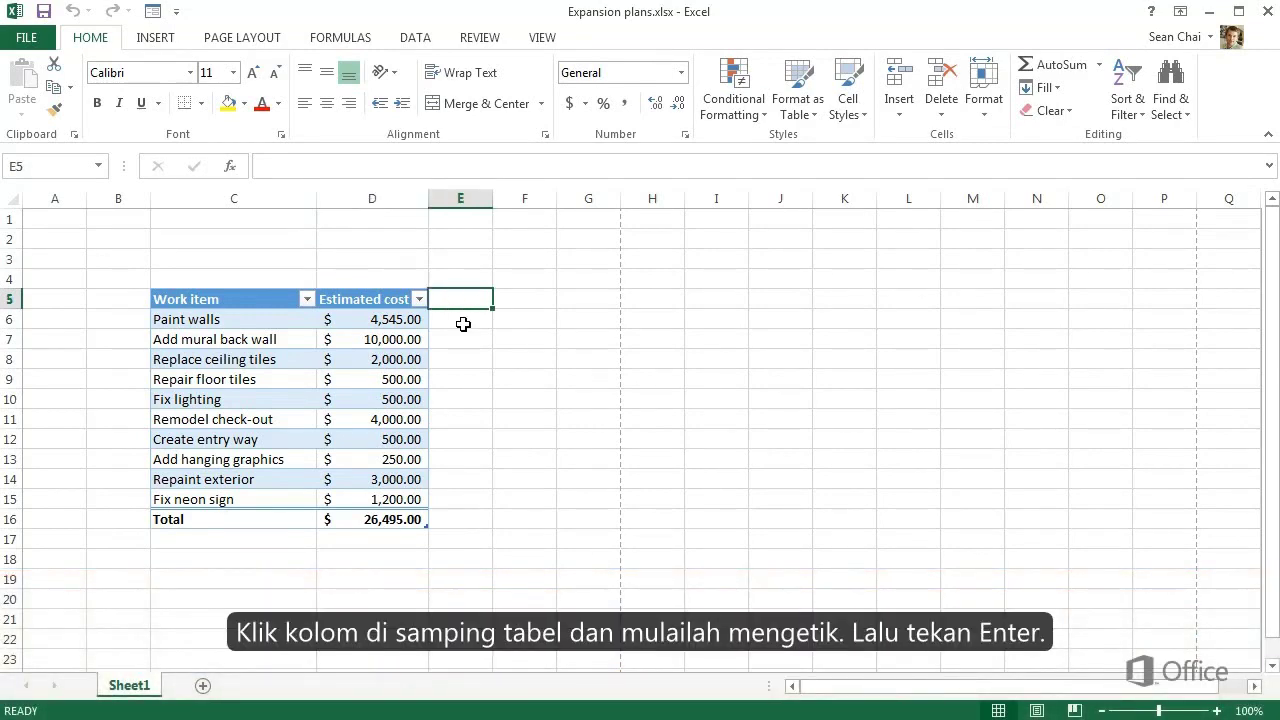
pyautogui.write('Contractor')
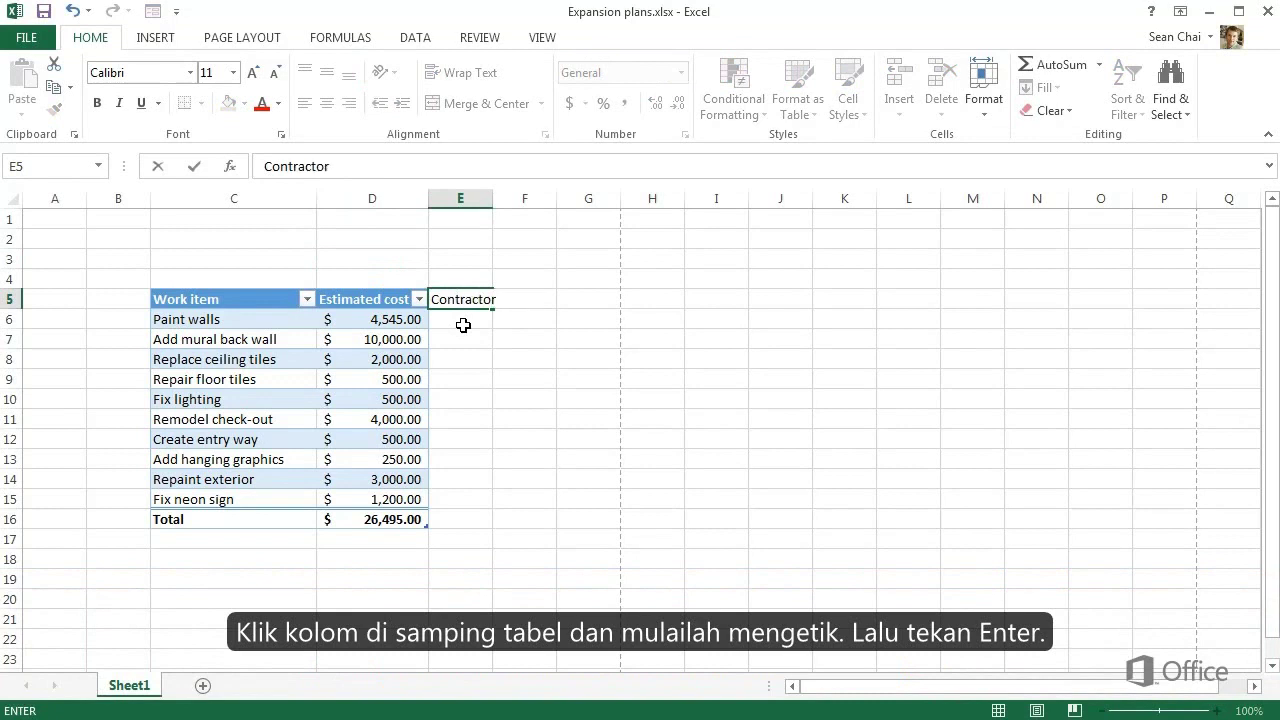
pyautogui.press('Return')
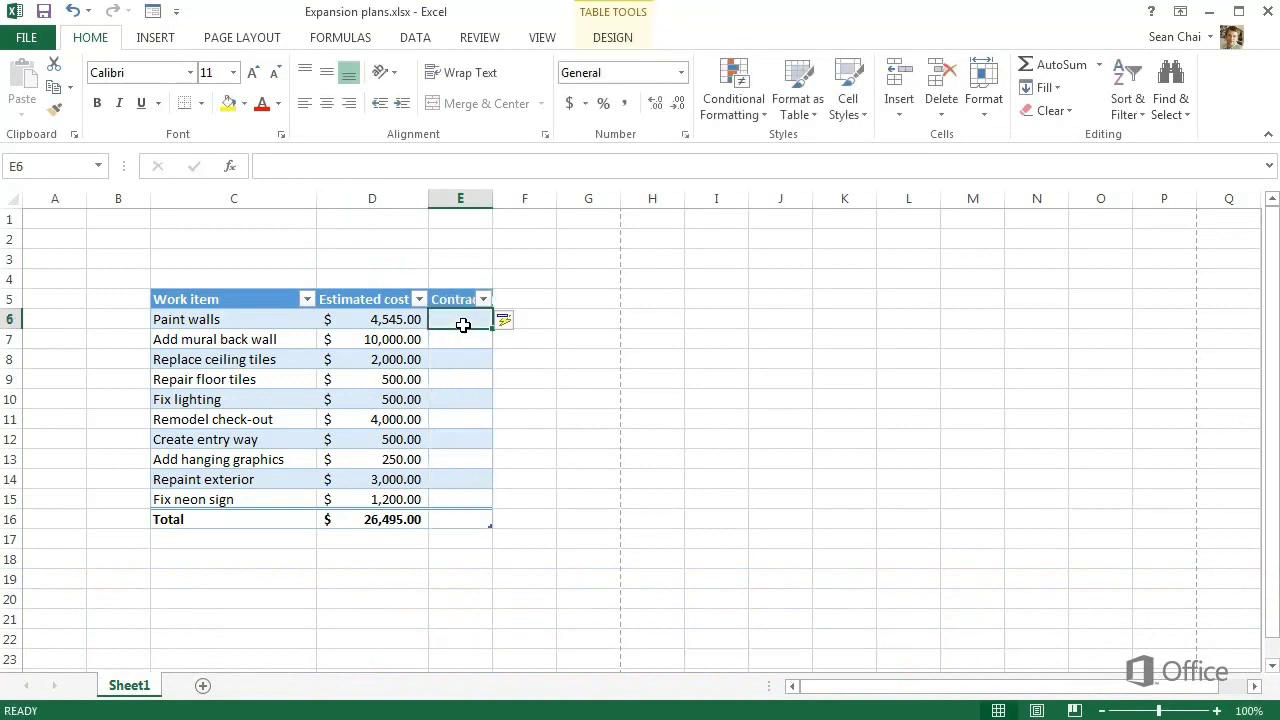
# Step: Add Contact, Bid, Deadline and Actual cost headers across F5:I5
pyautogui.click(522, 298)
pyautogui.write('Contact')
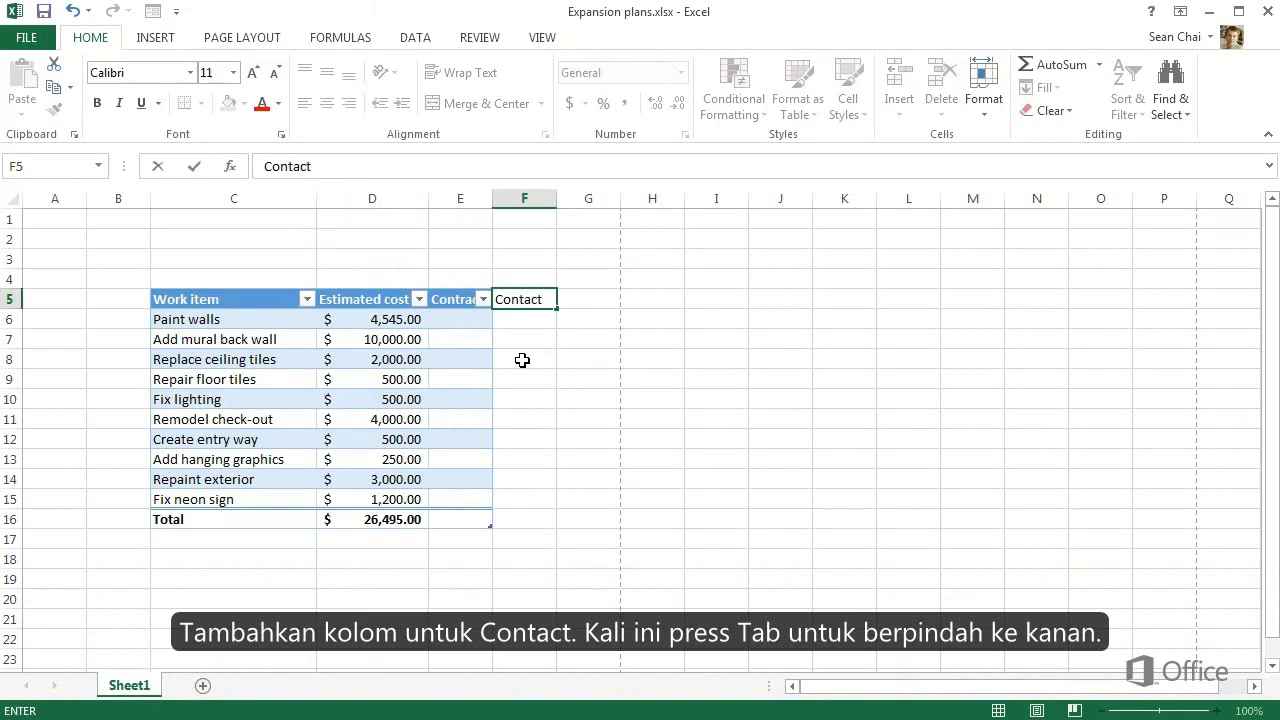
pyautogui.press('Tab')
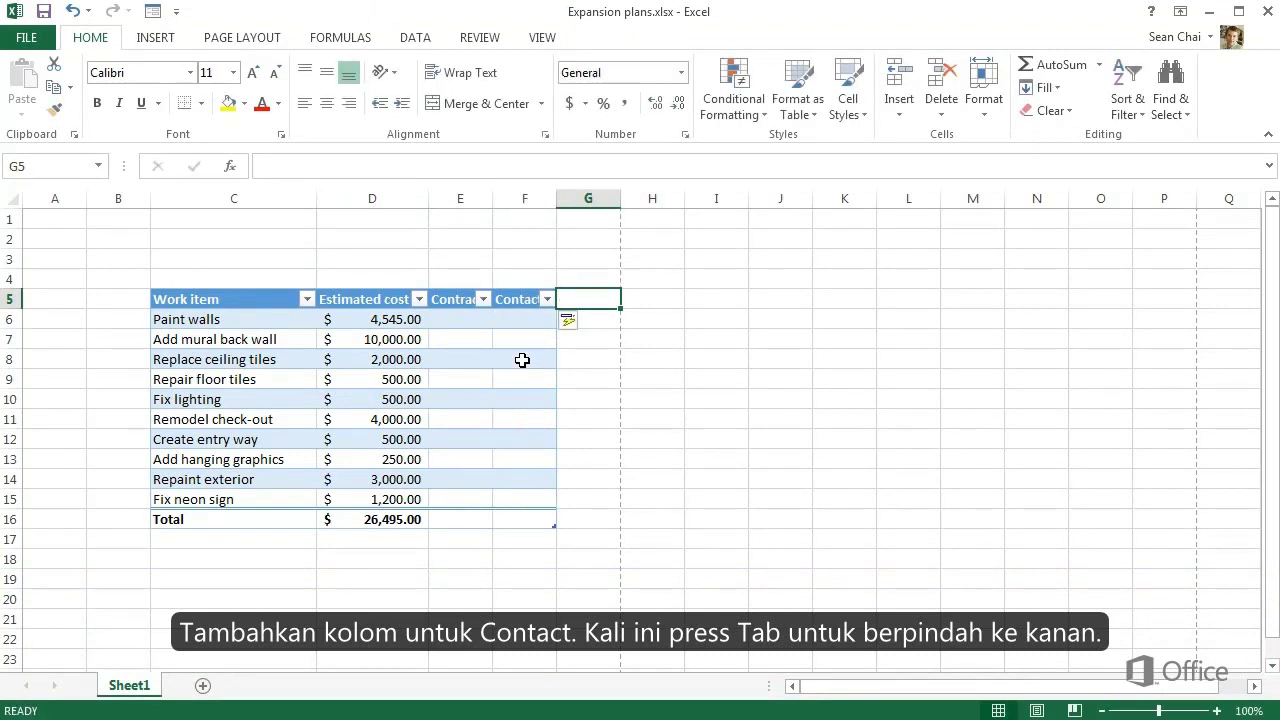
pyautogui.write('Bid')
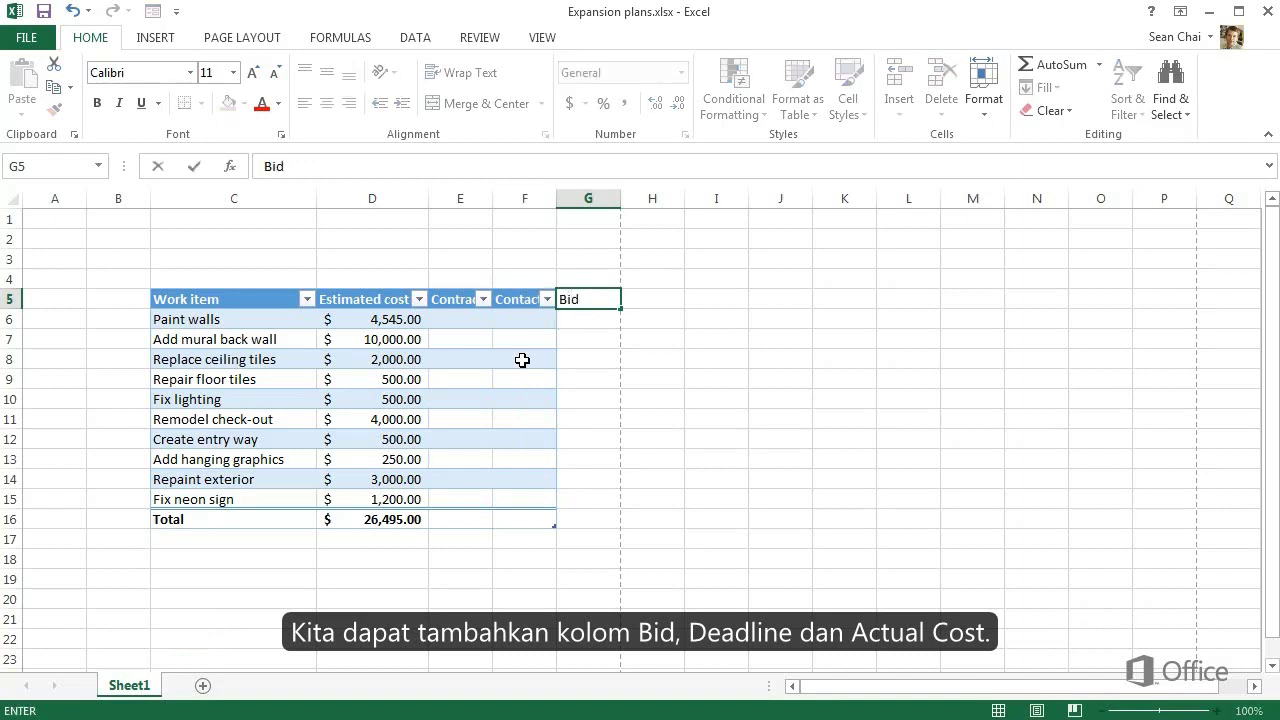
pyautogui.press('Tab')
pyautogui.write('Deadline')
pyautogui.press('Tab')
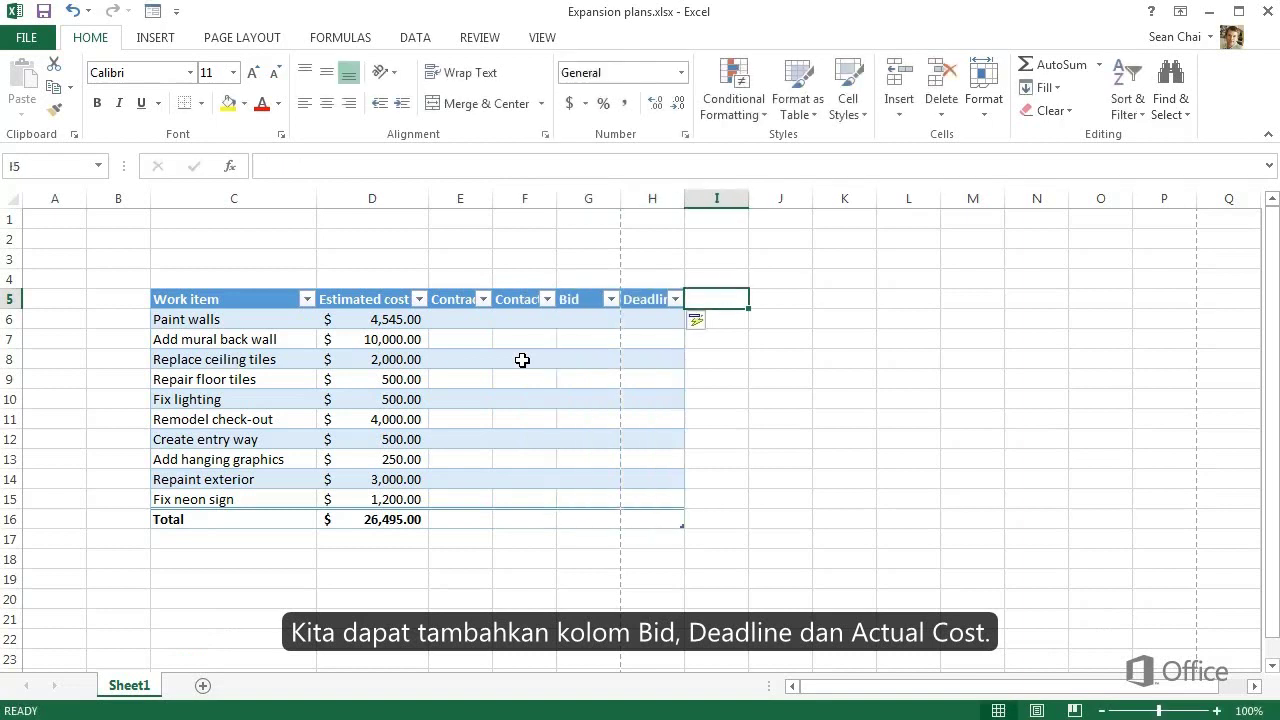
pyautogui.write('Actual cost')
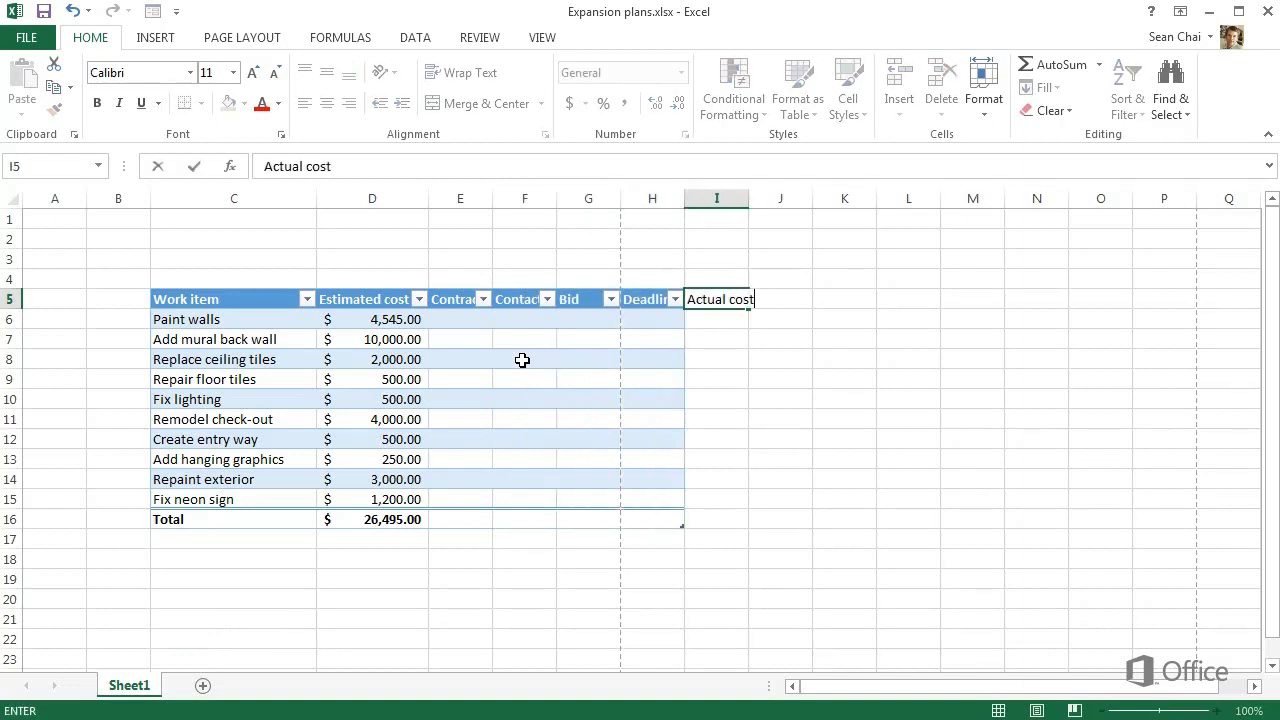
pyautogui.press('Return')
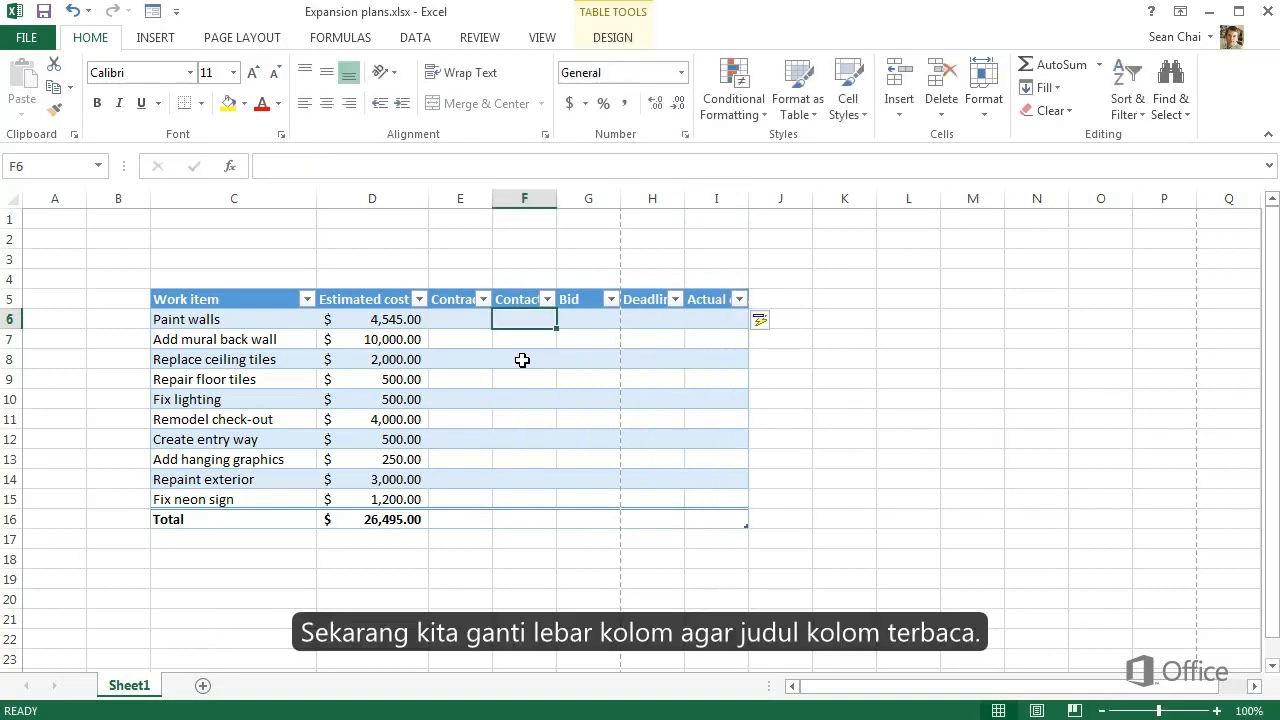
# Step: Auto-fit columns E through I to their Contractor, Contact, Bid, Deadline and Actual cost headers
pyautogui.doubleClick(492, 203)
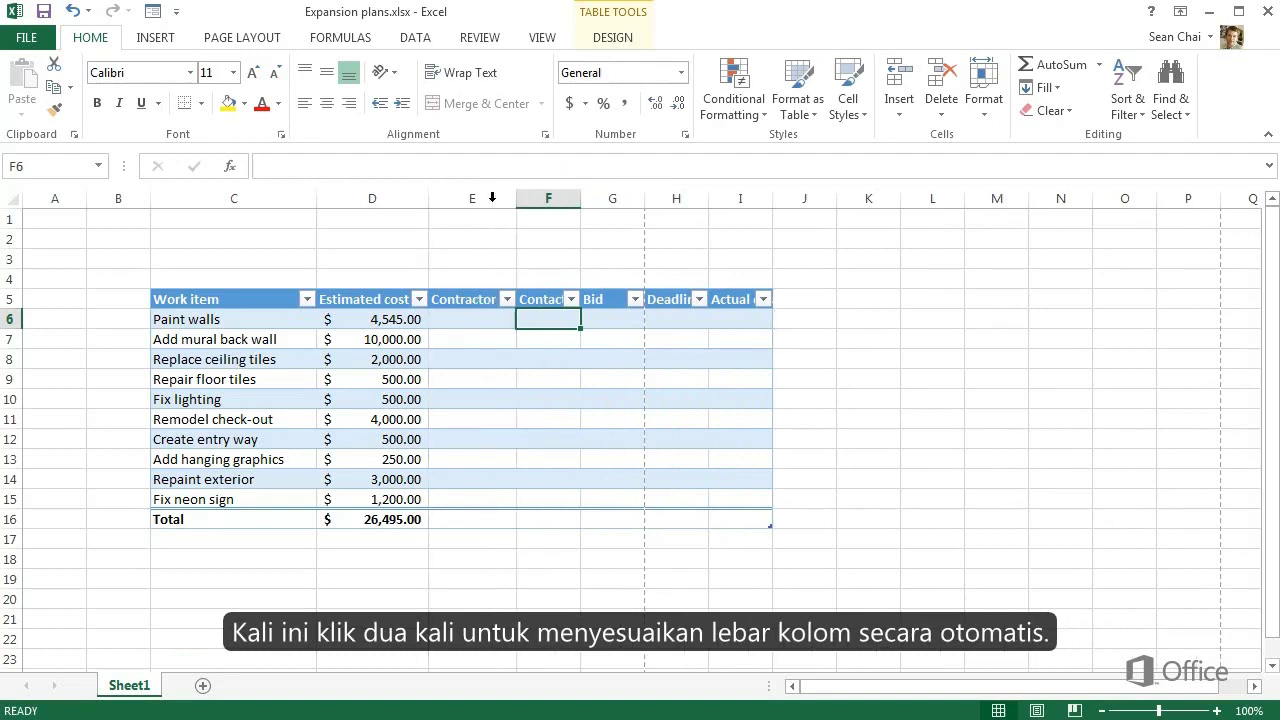
pyautogui.doubleClick(580, 203)
pyautogui.doubleClick(650, 198)
pyautogui.doubleClick(694, 198)
pyautogui.doubleClick(772, 198)
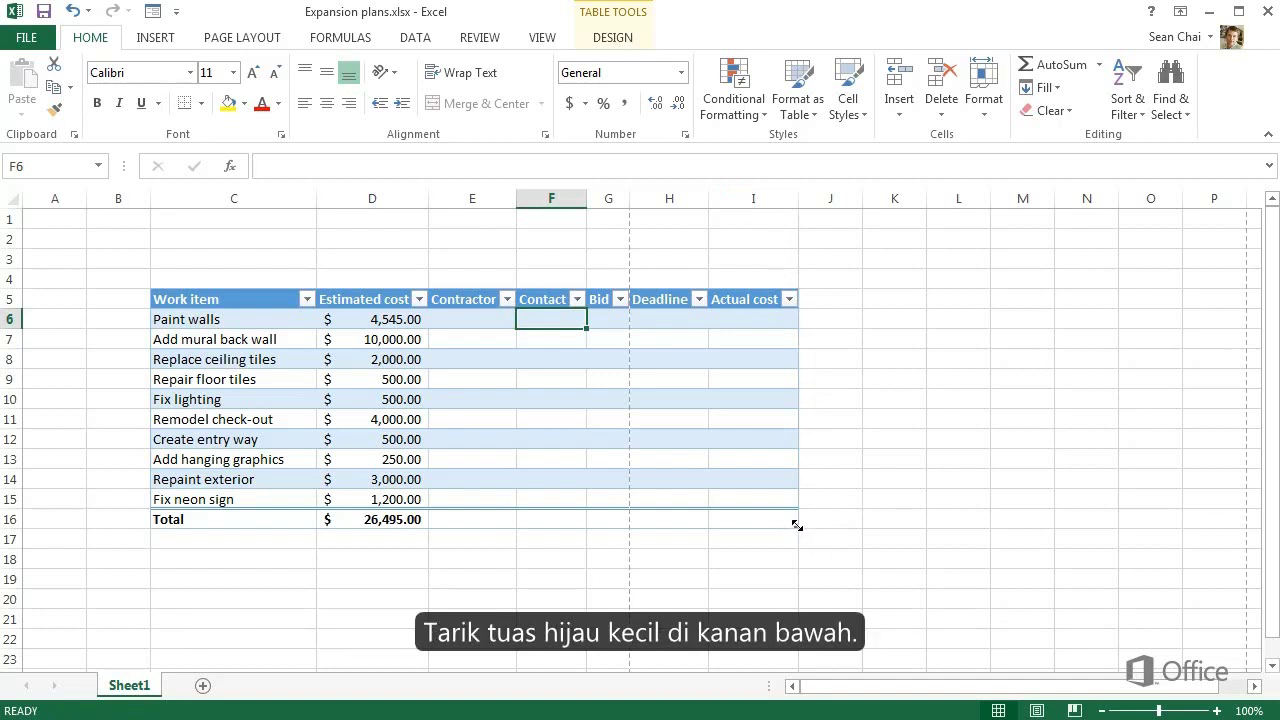
# Step: Extend the table two rows and add 'New warehouse storage' and 'Carpet for office' work items
pyautogui.moveTo(794, 531); pyautogui.dragTo(790, 572)
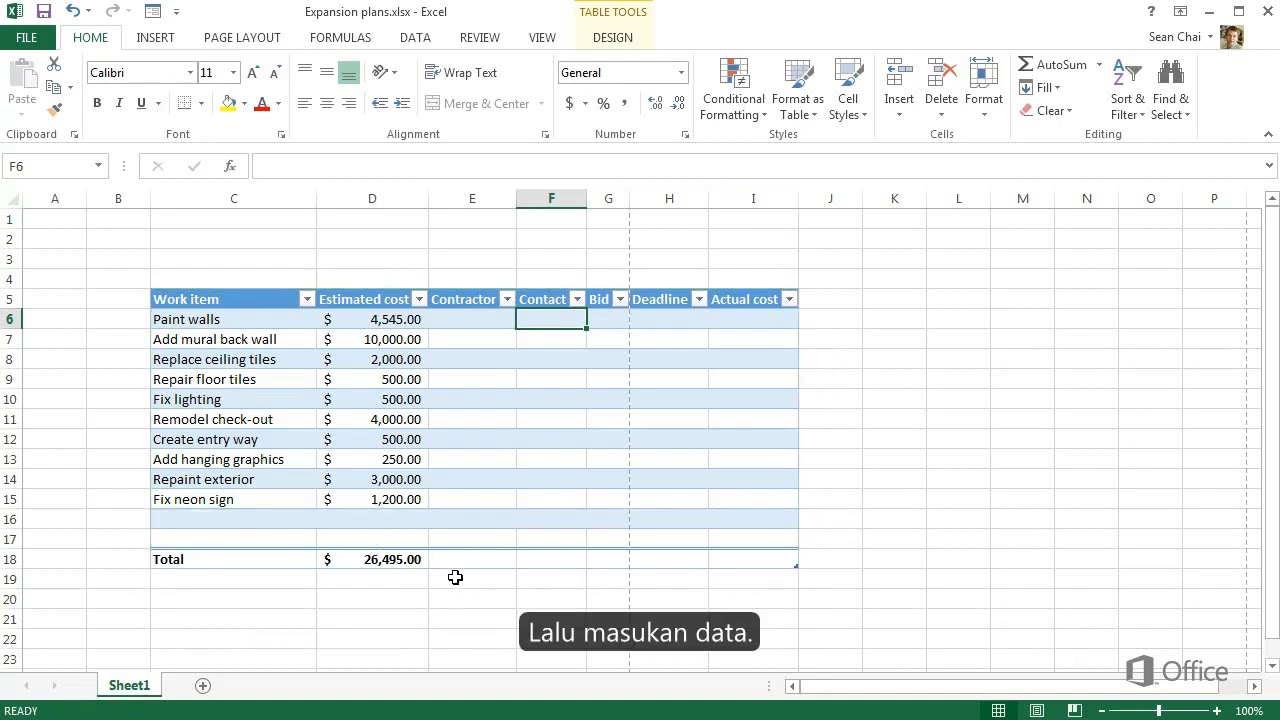
pyautogui.click(251, 521)
pyautogui.write('New warehouse storage')
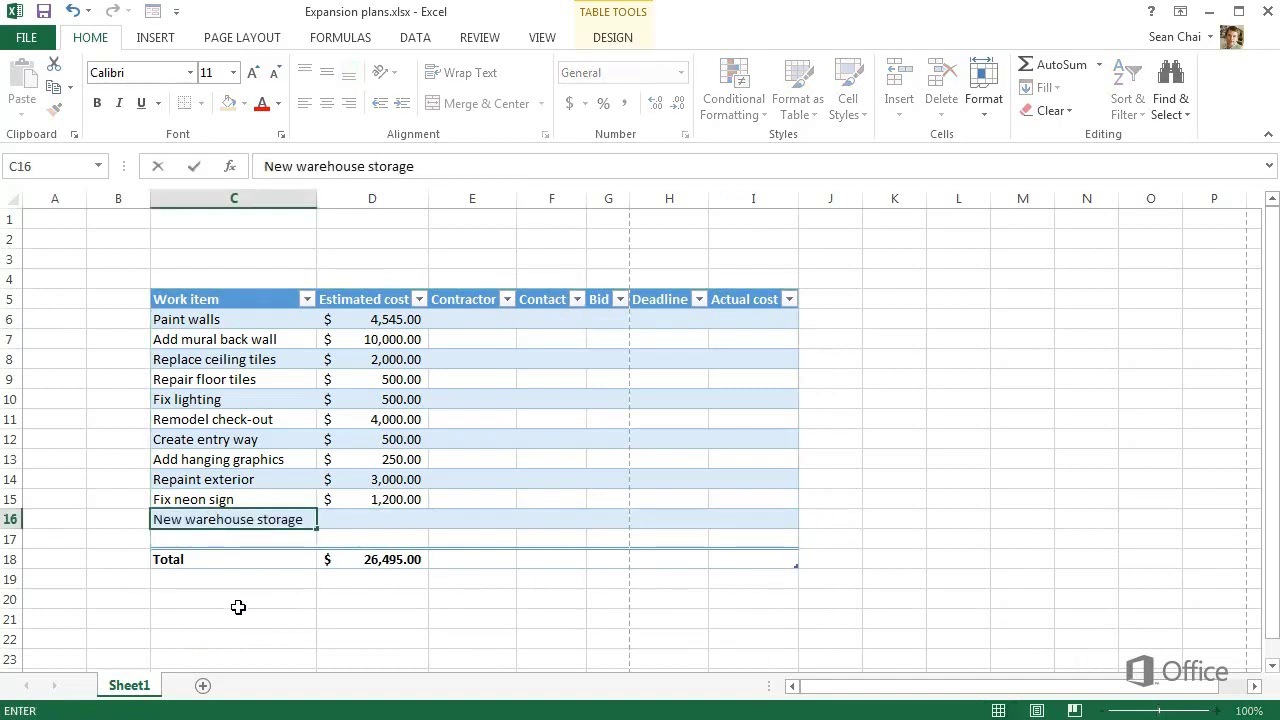
pyautogui.press('Return')
pyautogui.write('Carpet for office')
pyautogui.press('Return')
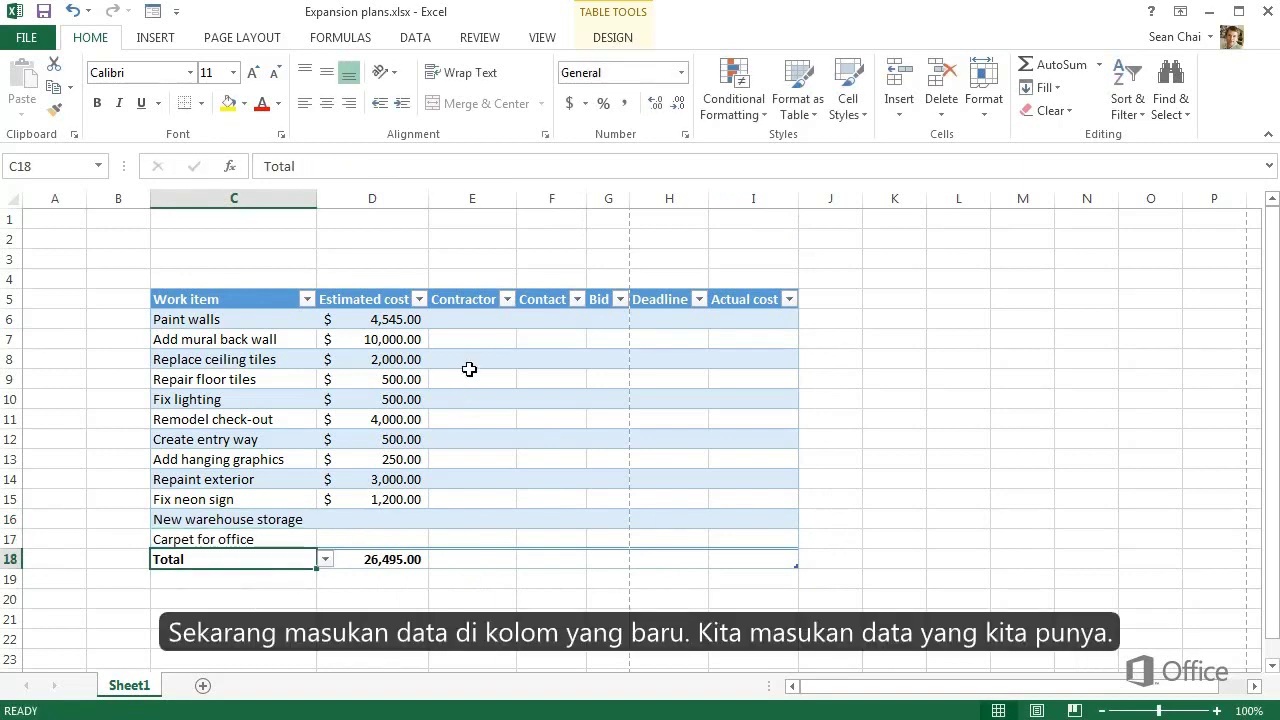
# Step: Enter contractors down column E, starting with Contoso, then the next contractor's name
pyautogui.click(469, 318)
pyautogui.write('Cont')
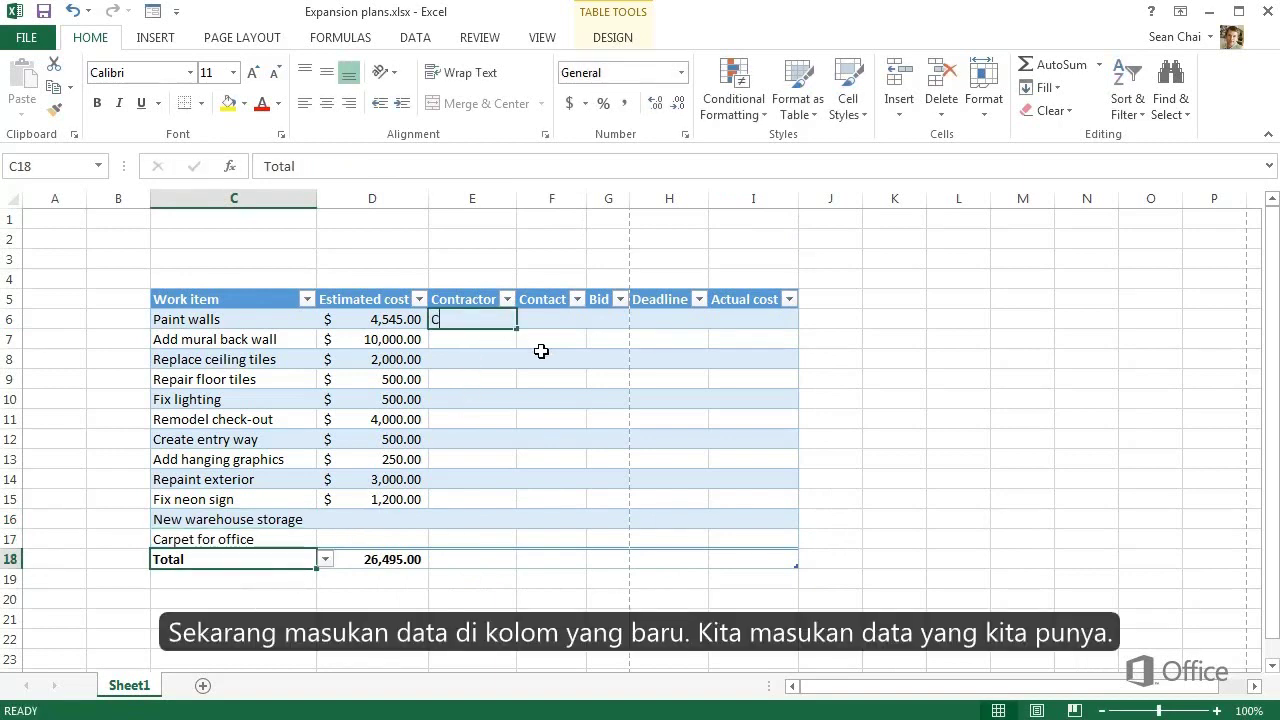
pyautogui.write('oso')
pyautogui.press('Return')
pyautogui.write('Anne Wallace')
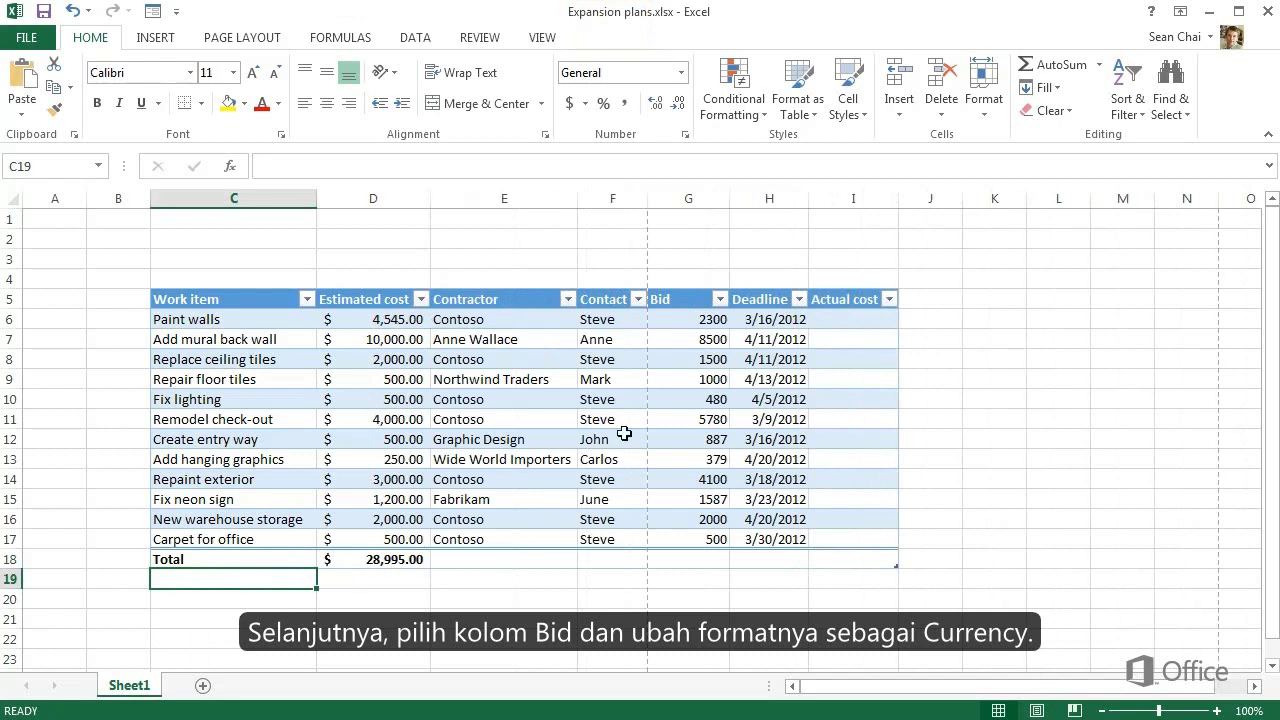
# Step: Apply Accounting Number Format to the Bid values in G6:G17
pyautogui.moveTo(664, 326); pyautogui.dragTo(692, 536)
pyautogui.rightClick(685, 346)
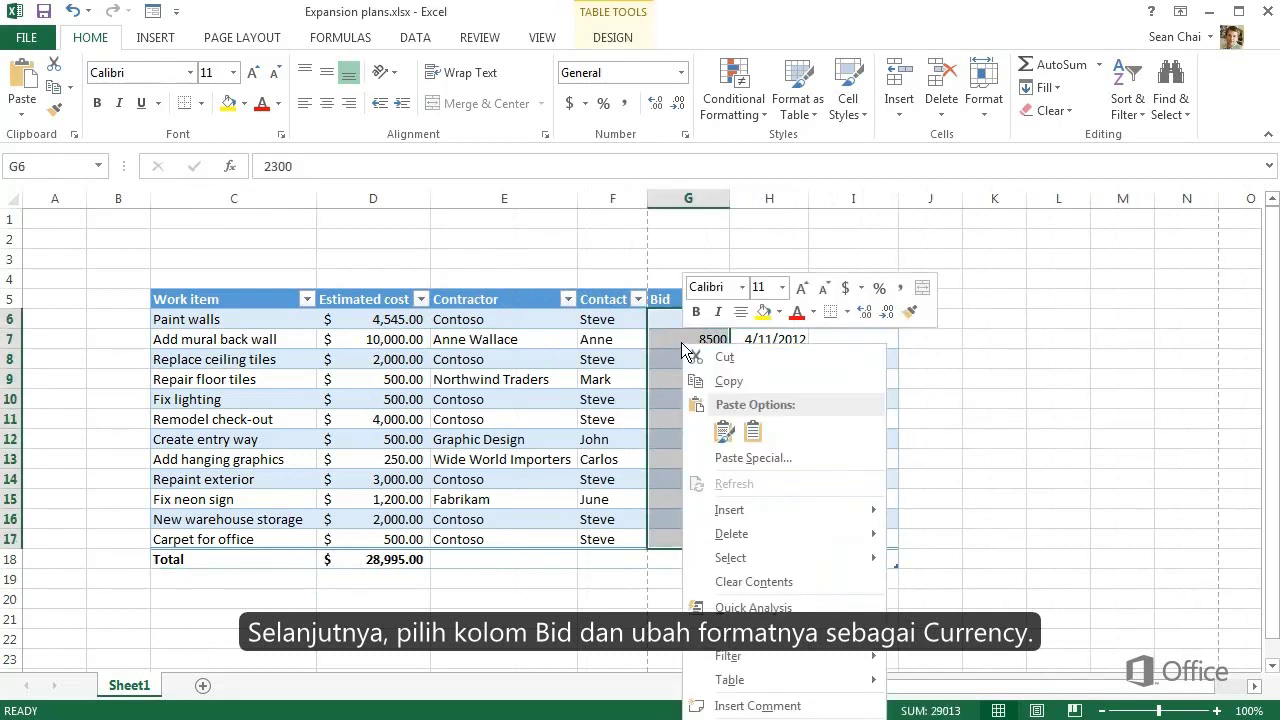
pyautogui.click(843, 288)
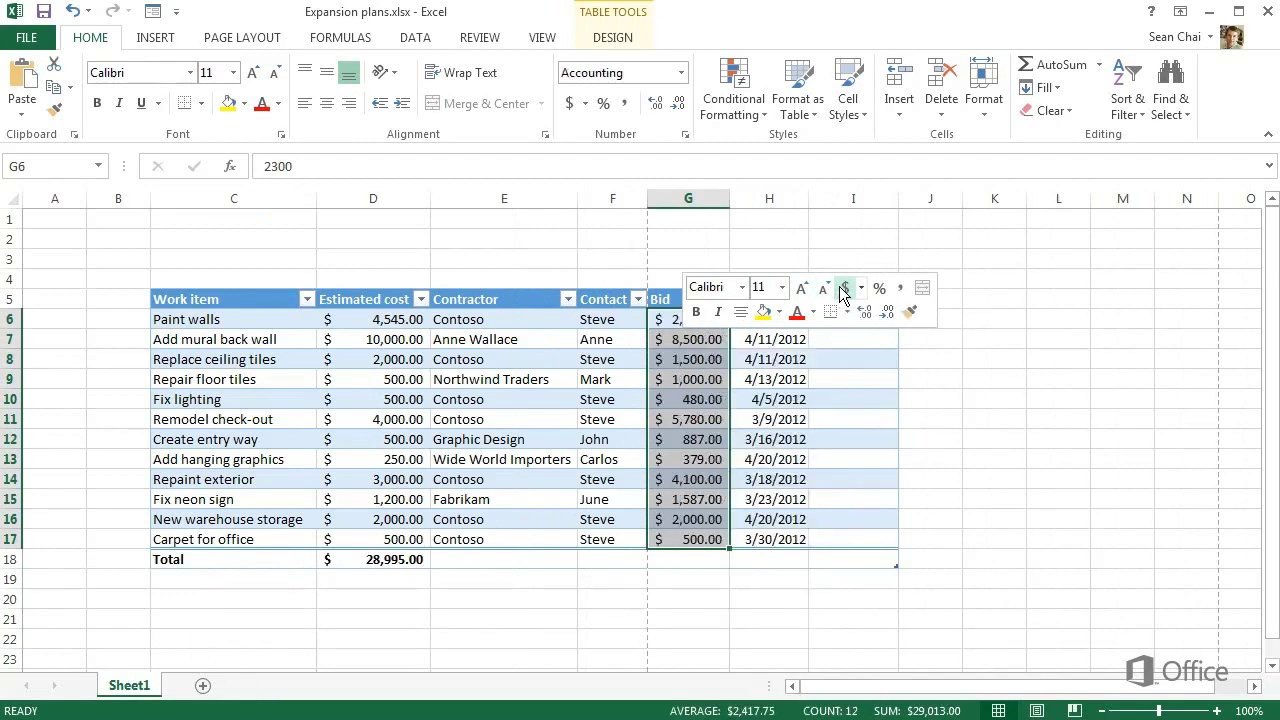
# Step: Set the Bid column's Total row to Sum, showing $29,013.00
pyautogui.click(702, 561)
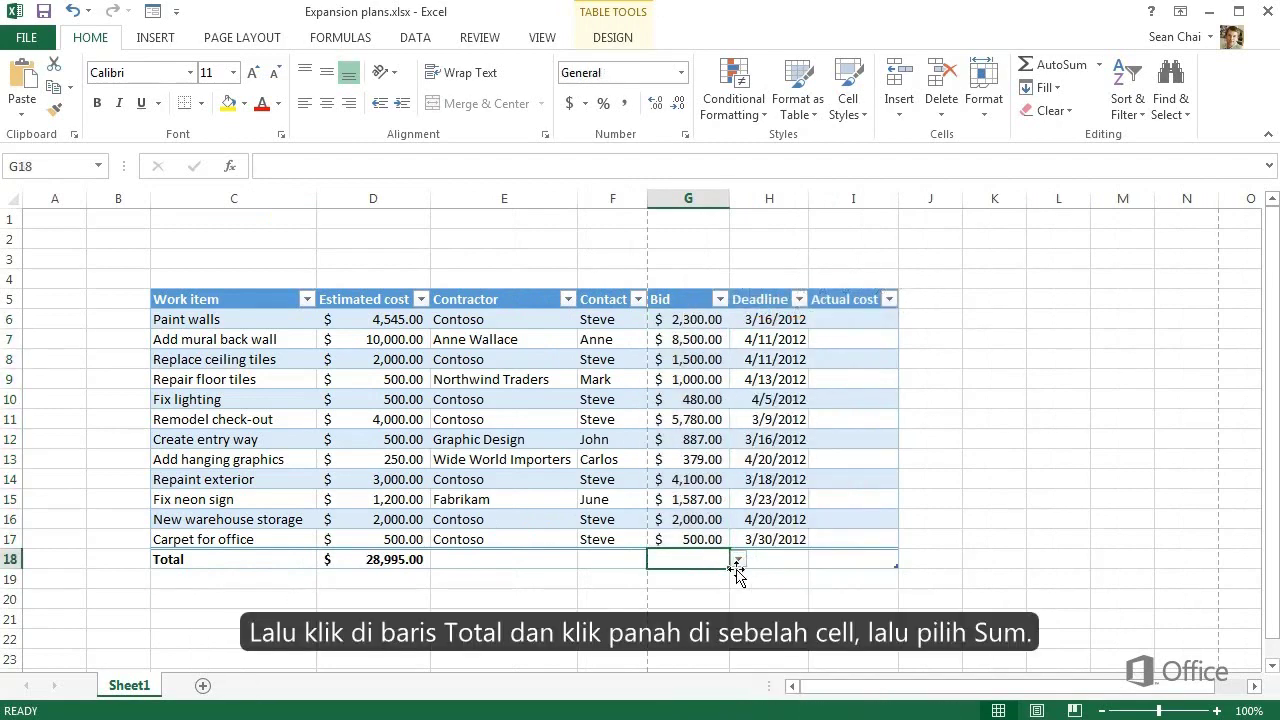
pyautogui.click(738, 559)
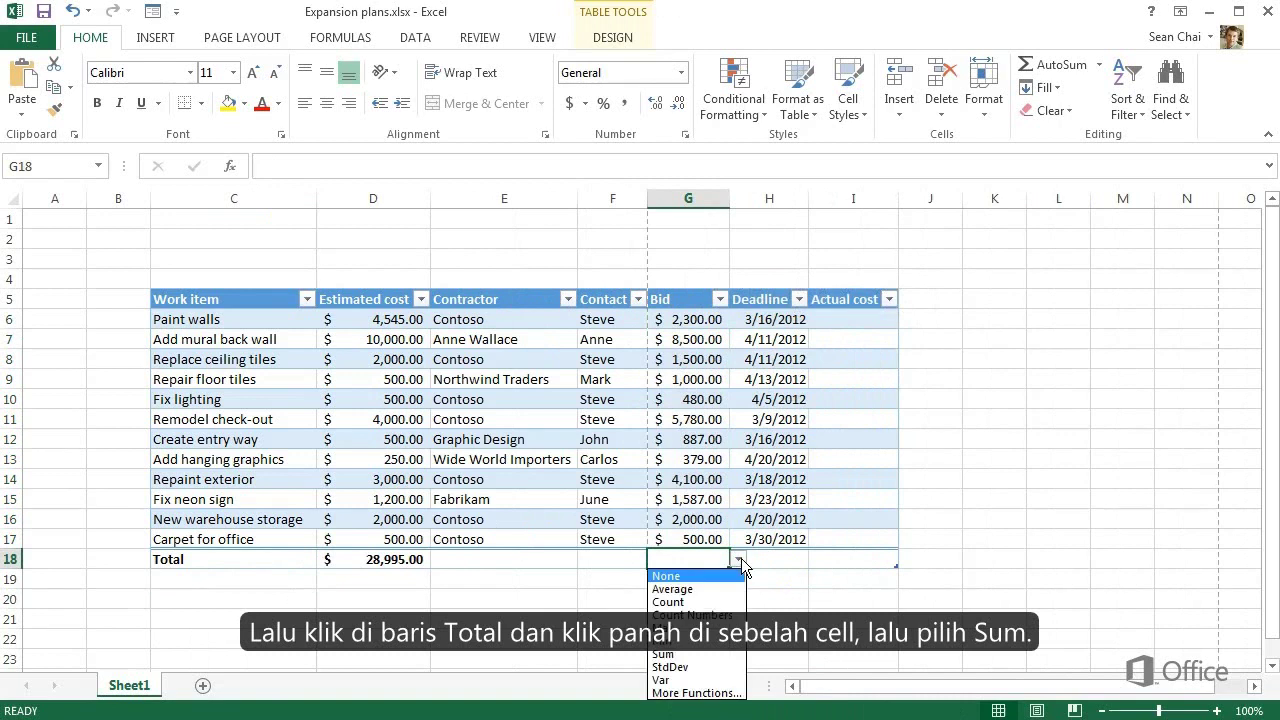
pyautogui.click(680, 654)
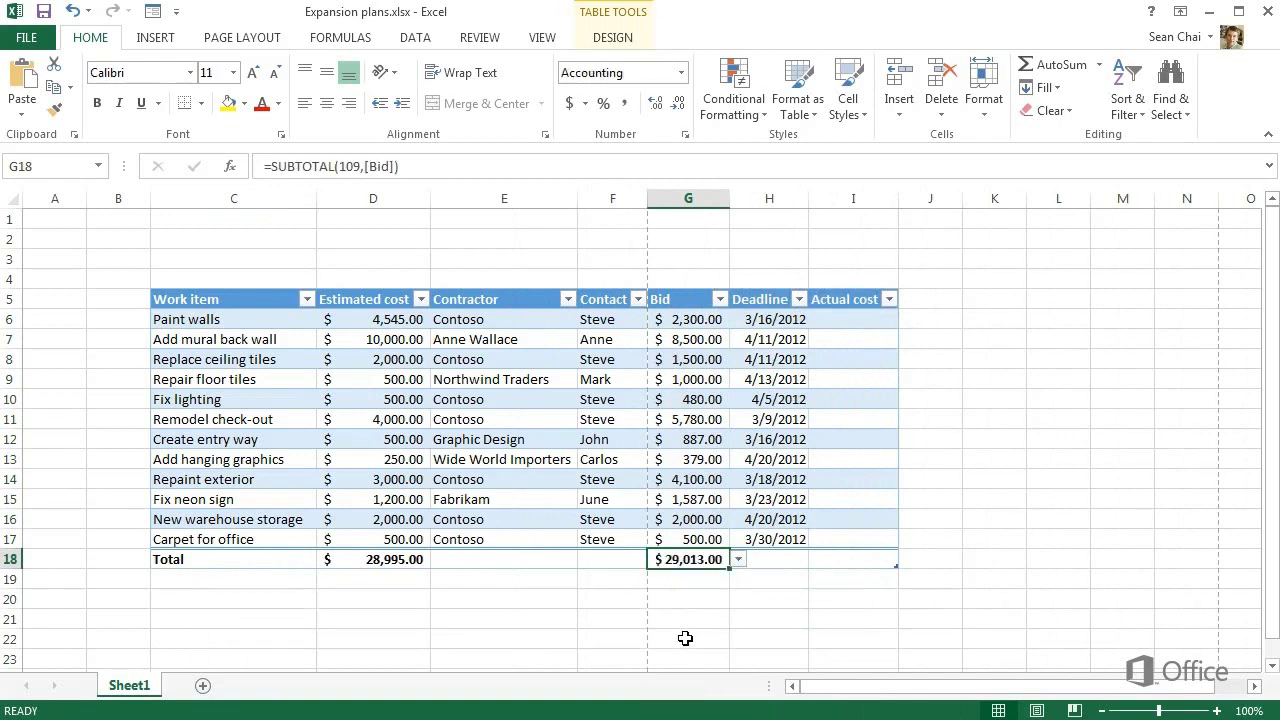
# Step: Enter the heading 'Store expansion' in C3
pyautogui.click(262, 263)
pyautogui.write('Store ex')
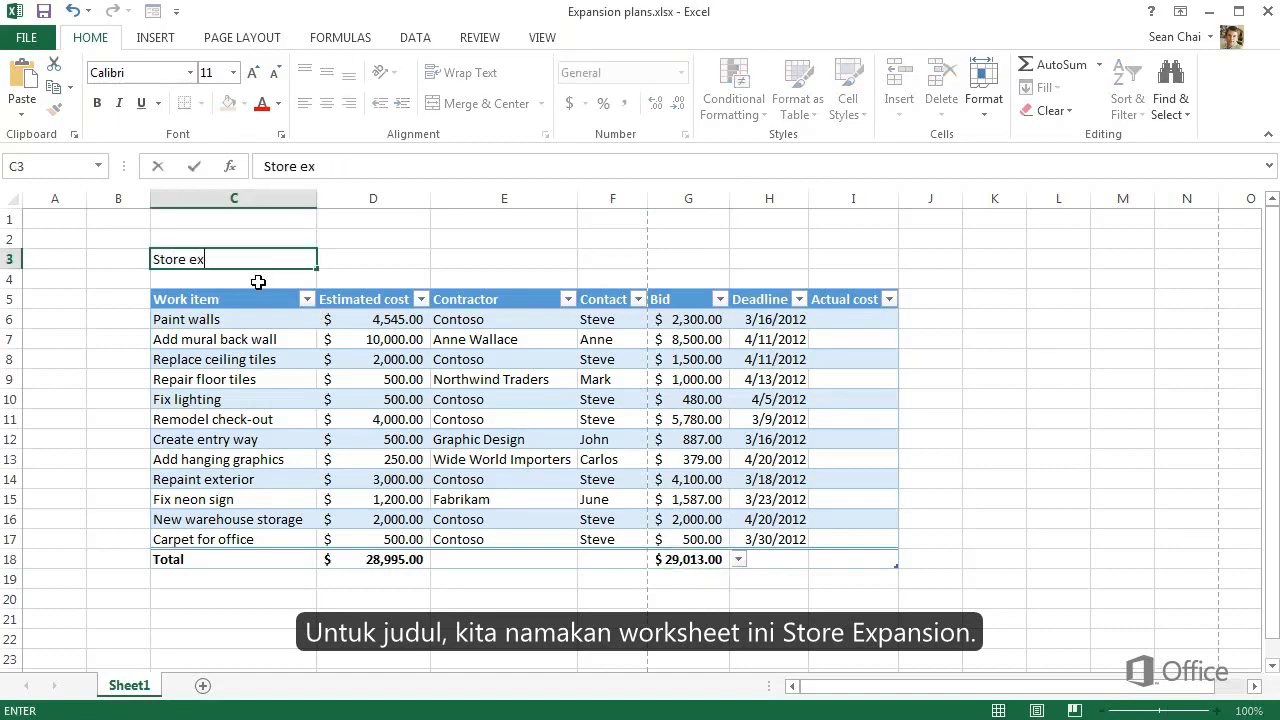
pyautogui.write('pansion')
pyautogui.press('Return')
# Step: Make the Store expansion heading bold, 14 pt and red
pyautogui.click(250, 259)
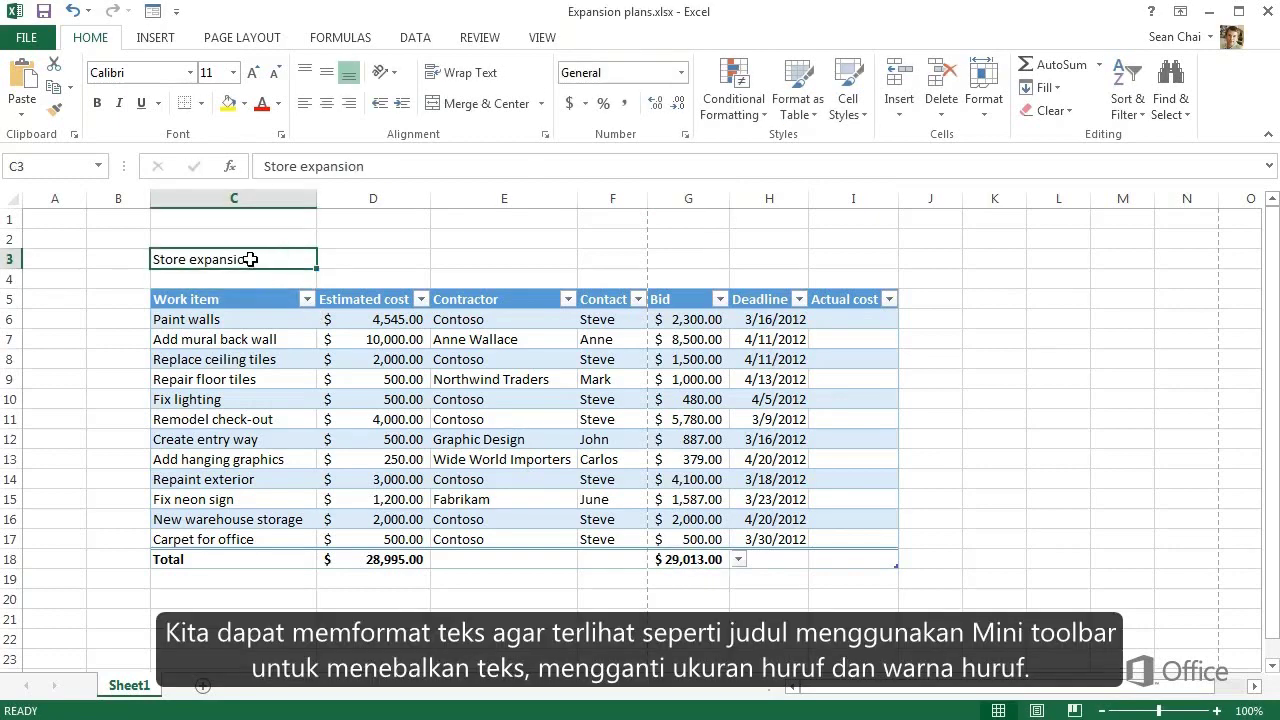
pyautogui.rightClick(250, 259)
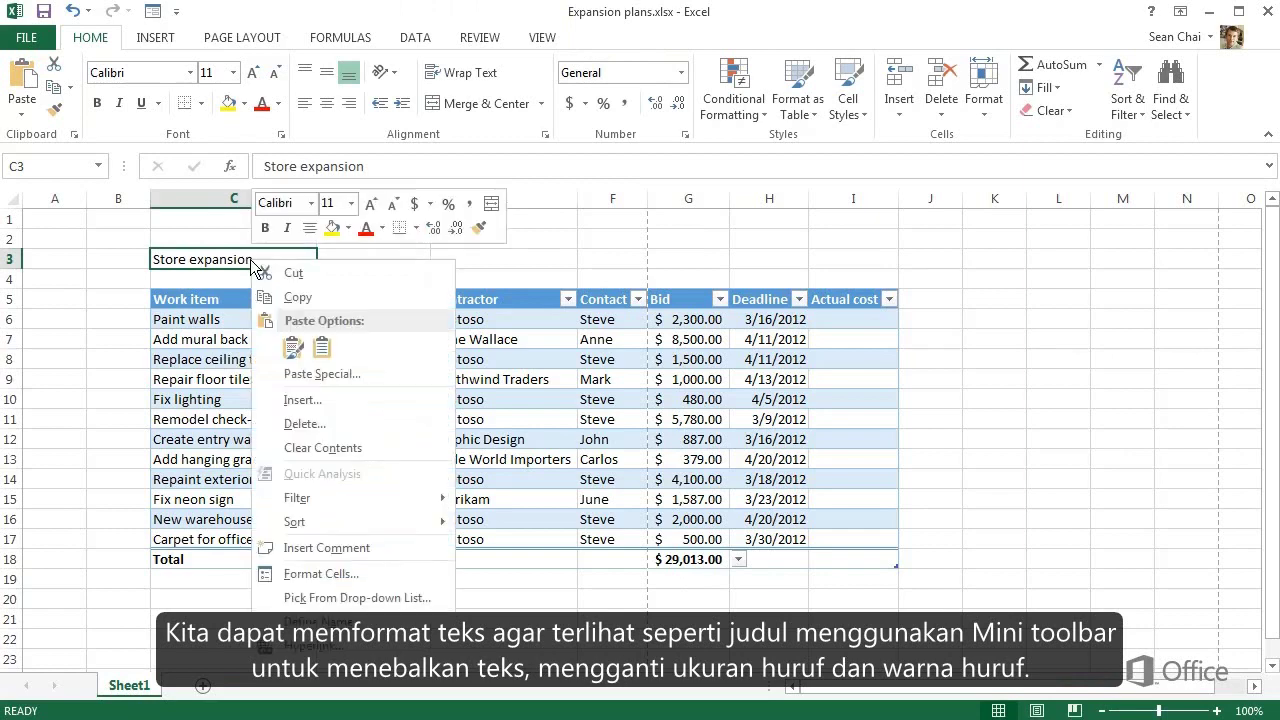
pyautogui.click(265, 228)
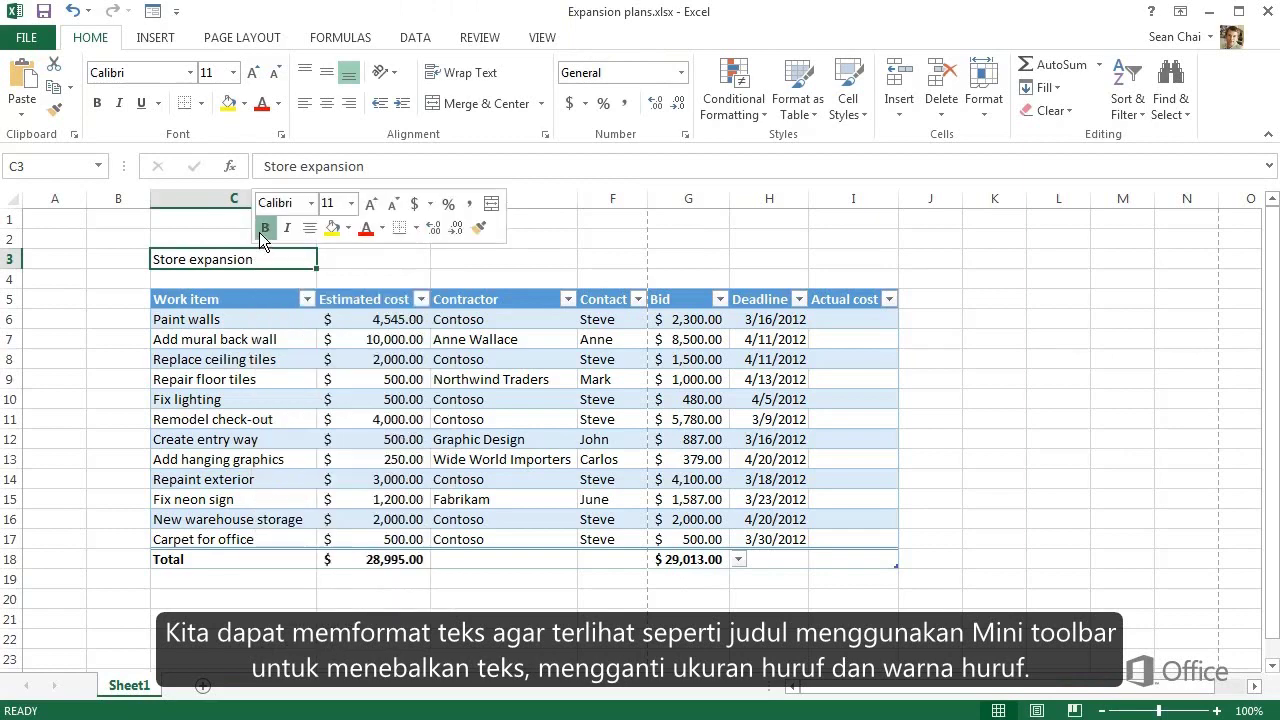
pyautogui.click(370, 203)
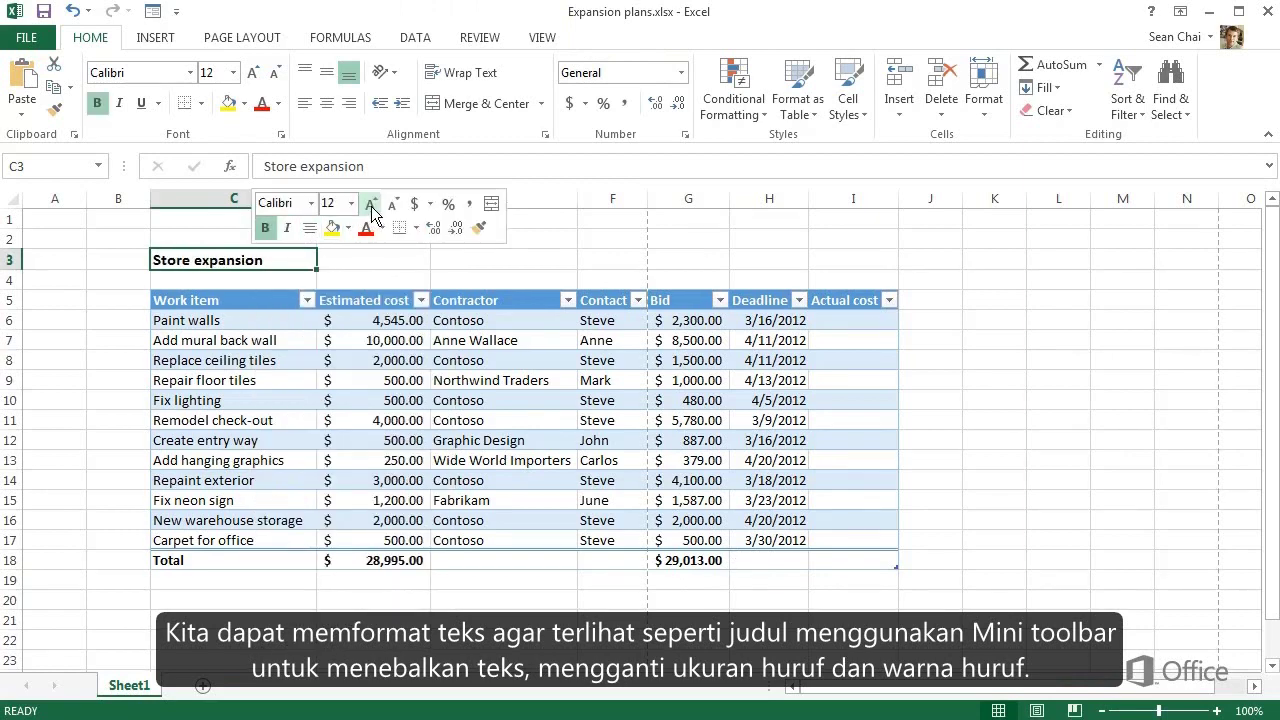
pyautogui.click(370, 203)
pyautogui.click(368, 229)
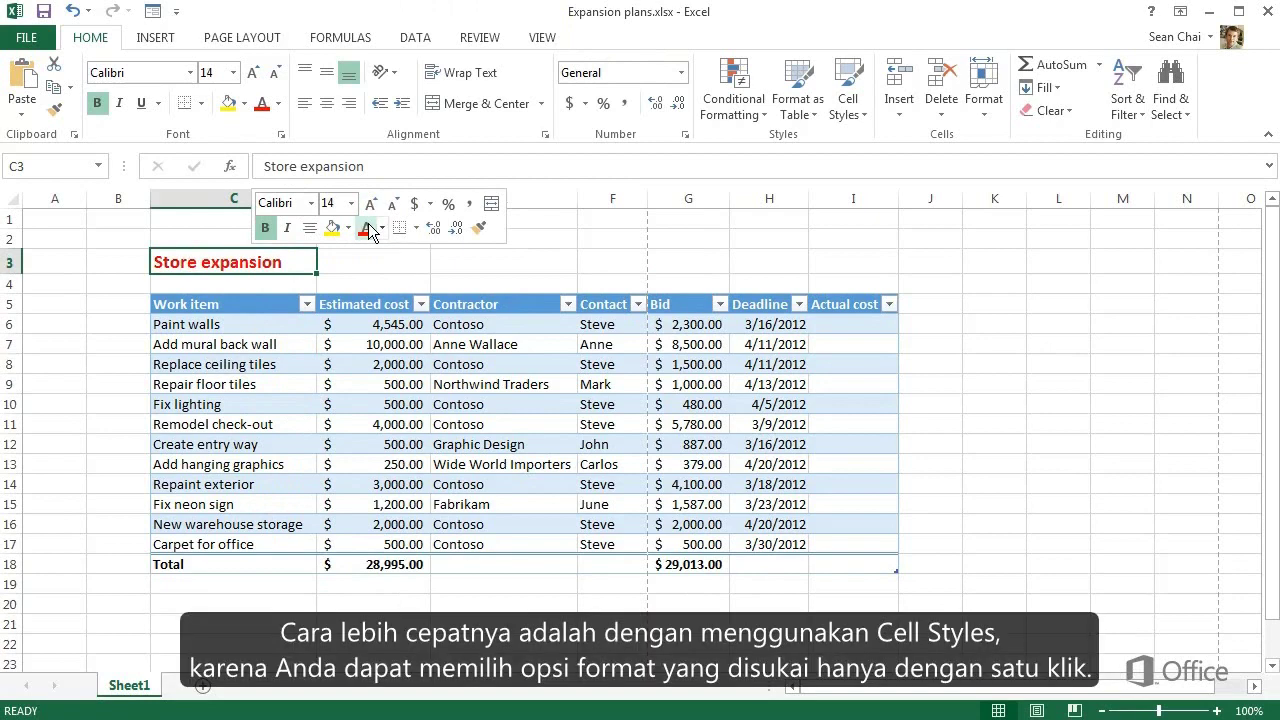
pyautogui.click(864, 115)
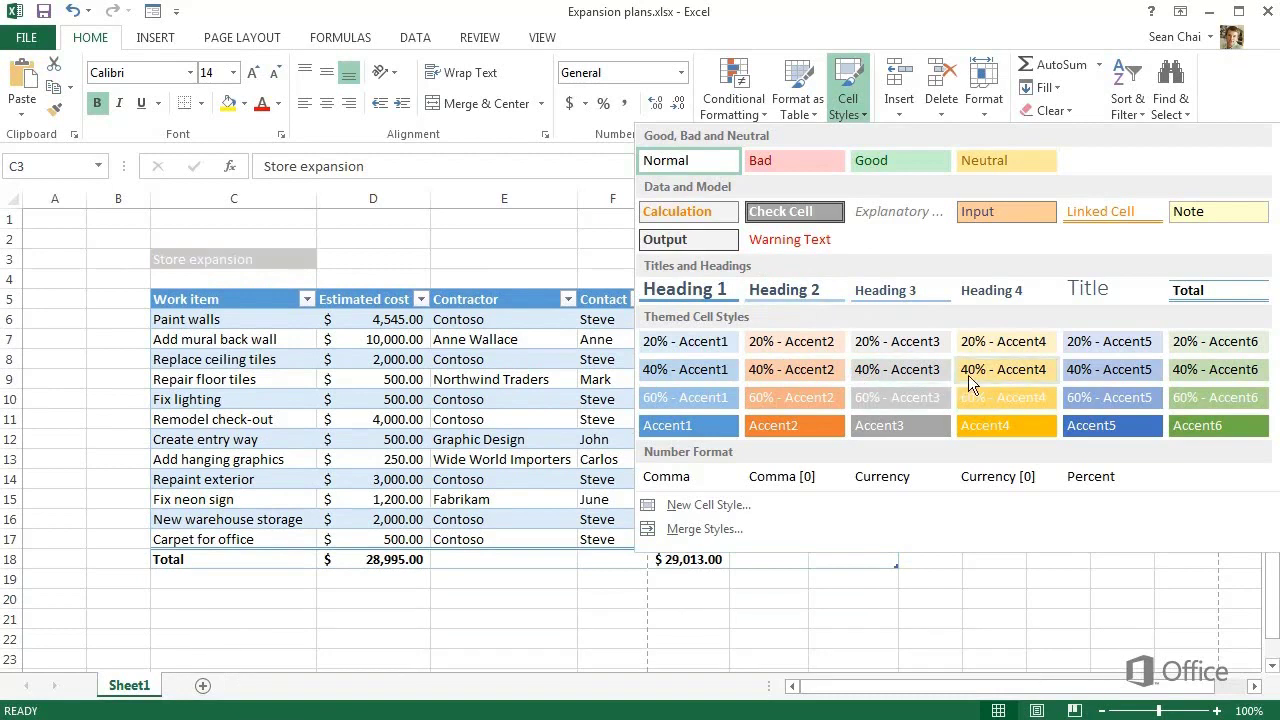
# Step: Apply the Title cell style from Titles and Headings to the C3 heading
pyautogui.click(1074, 290)
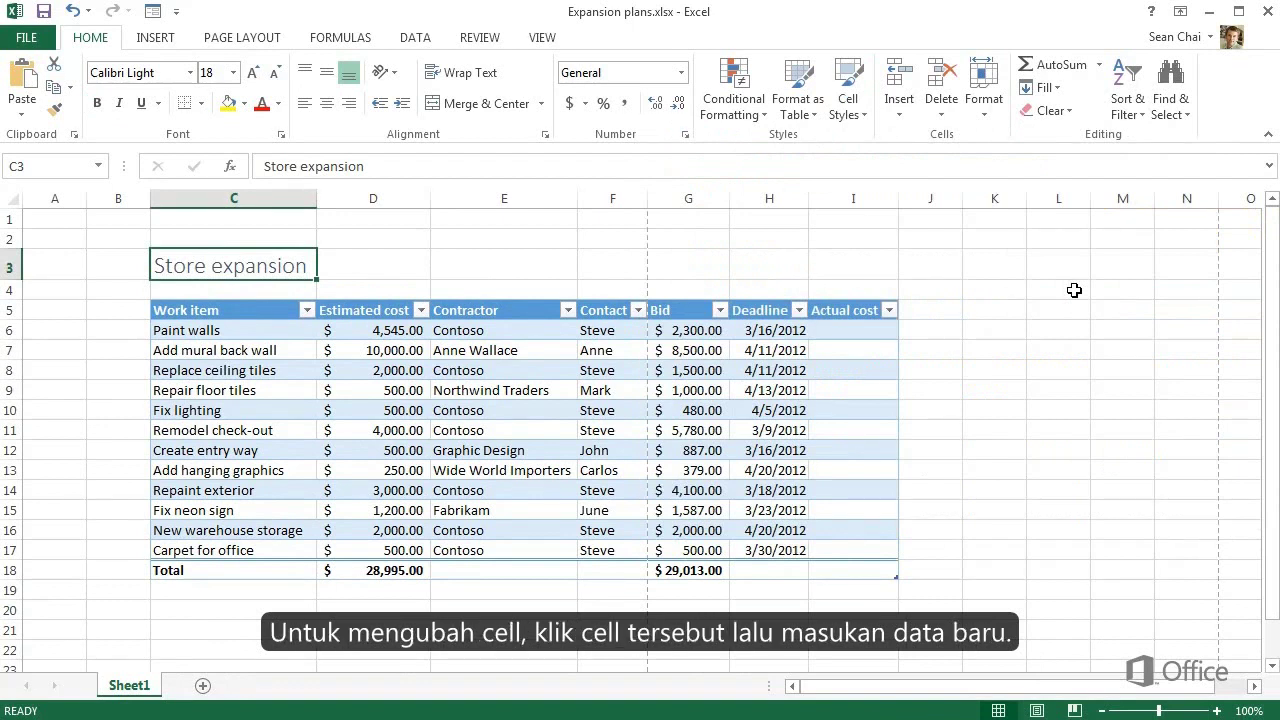
# Step: Replace the mural job's contractor in E7 with the new contractor's name
pyautogui.click(547, 355)
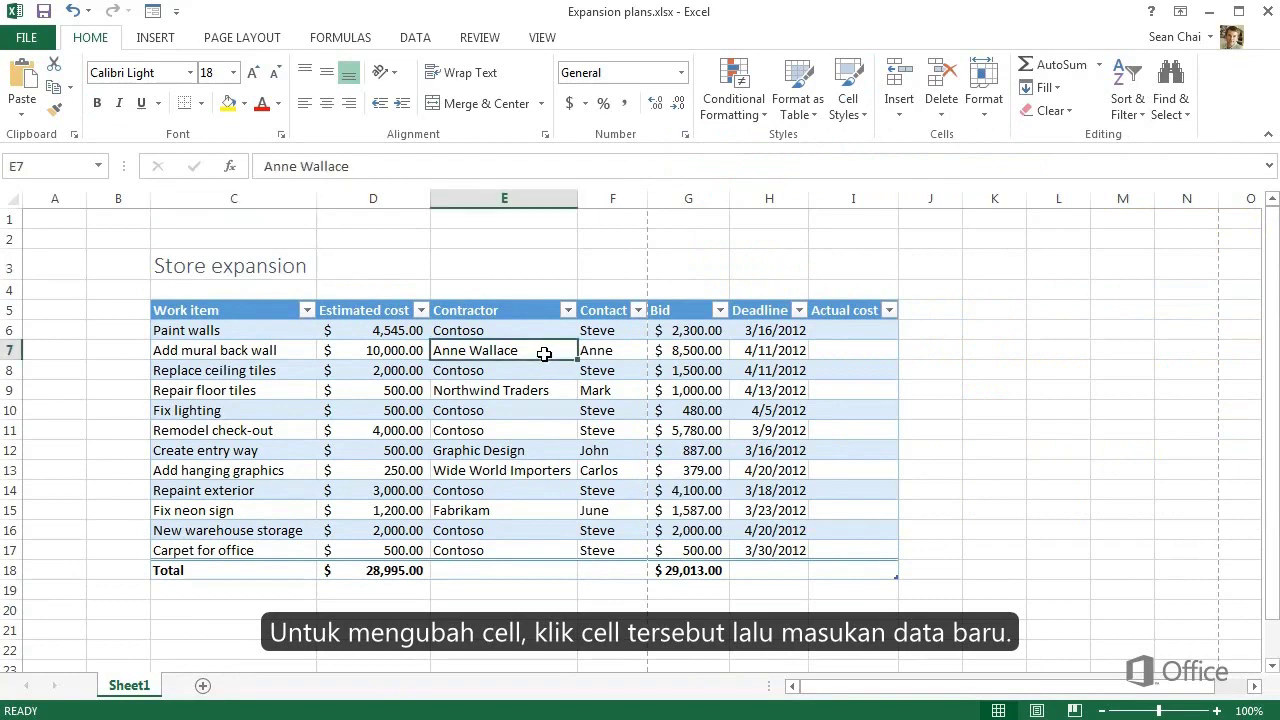
pyautogui.write('Jane Dow')
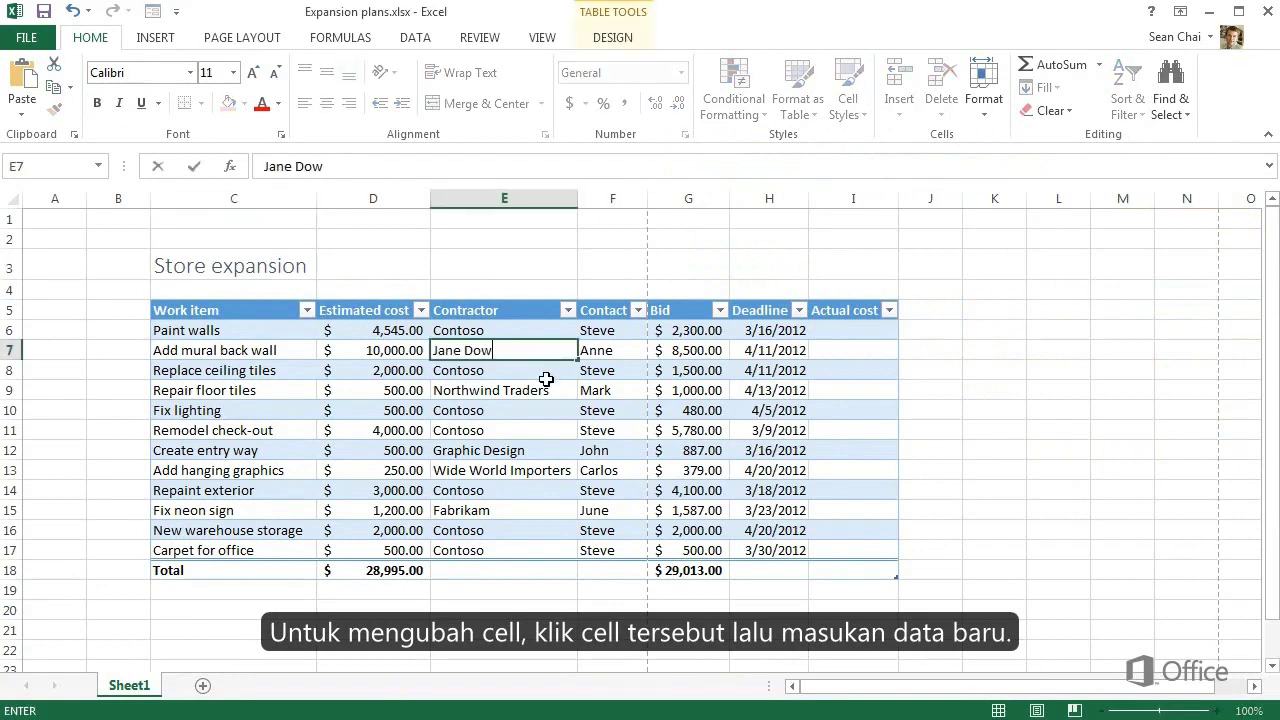
pyautogui.press('Return')
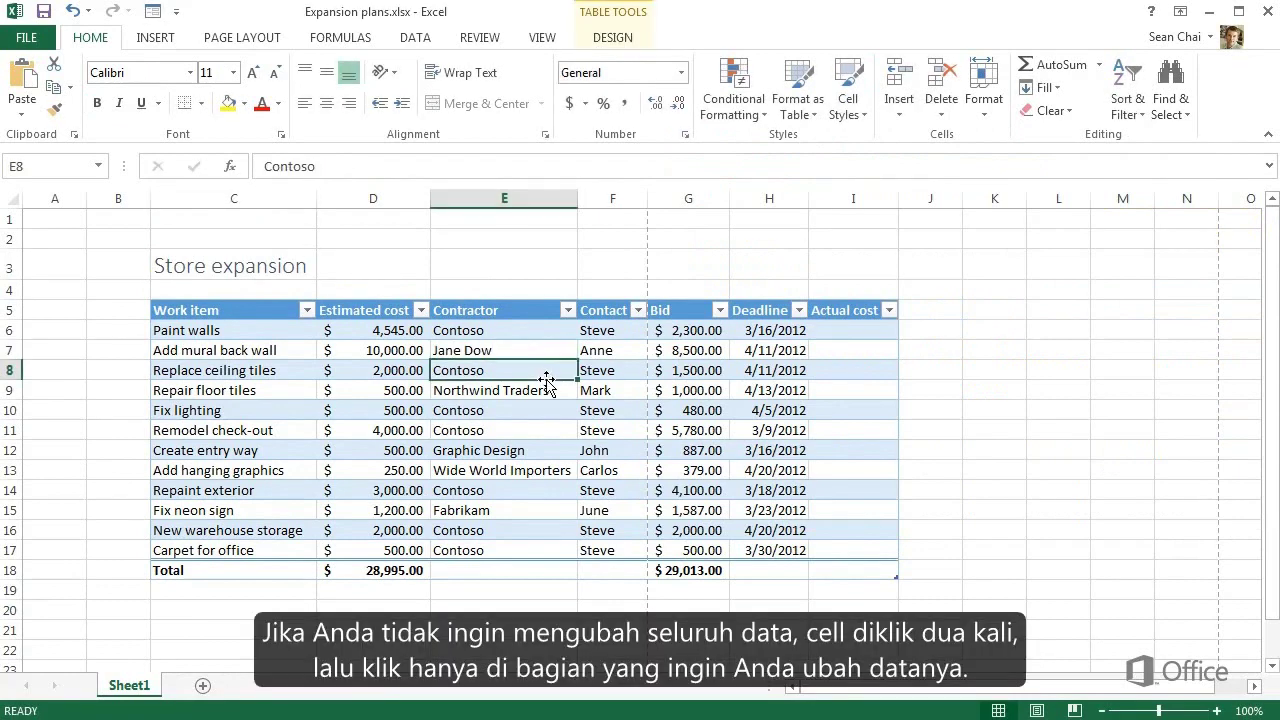
# Step: Reword the C7 work item to 'Add mural to back wall'
pyautogui.click(303, 351)
pyautogui.doubleClick(303, 351)
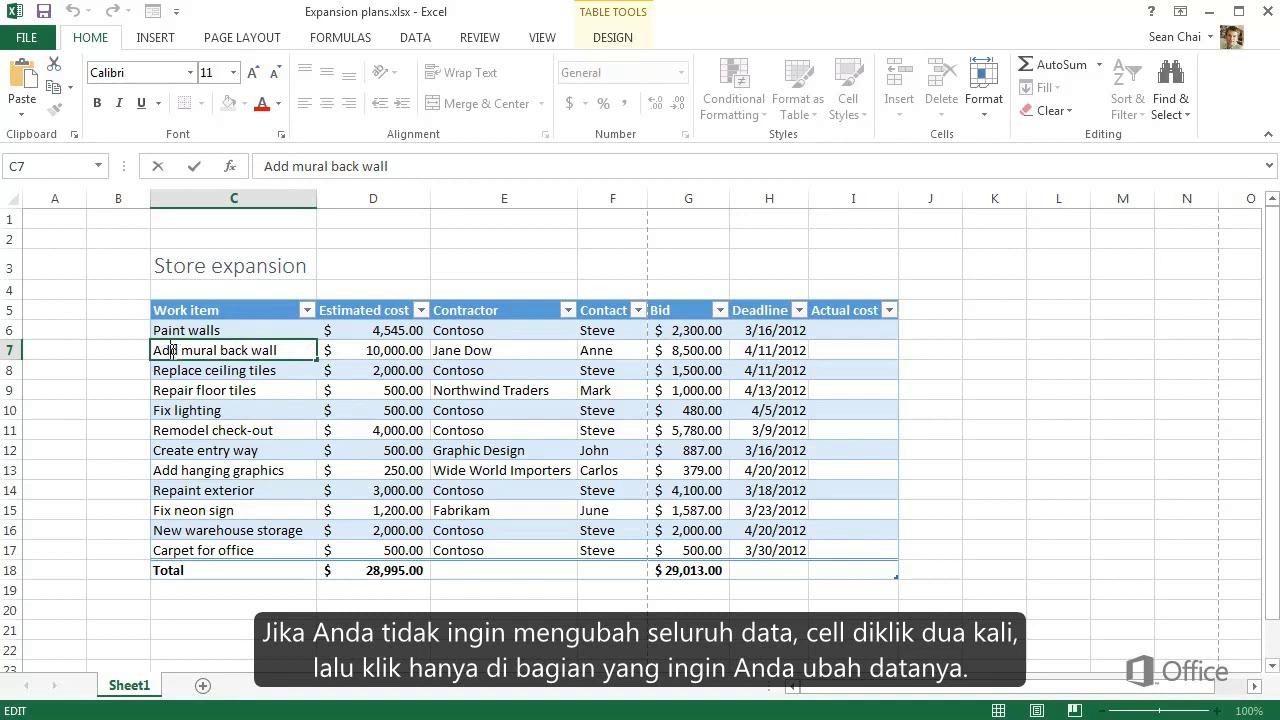
pyautogui.click(348, 167)
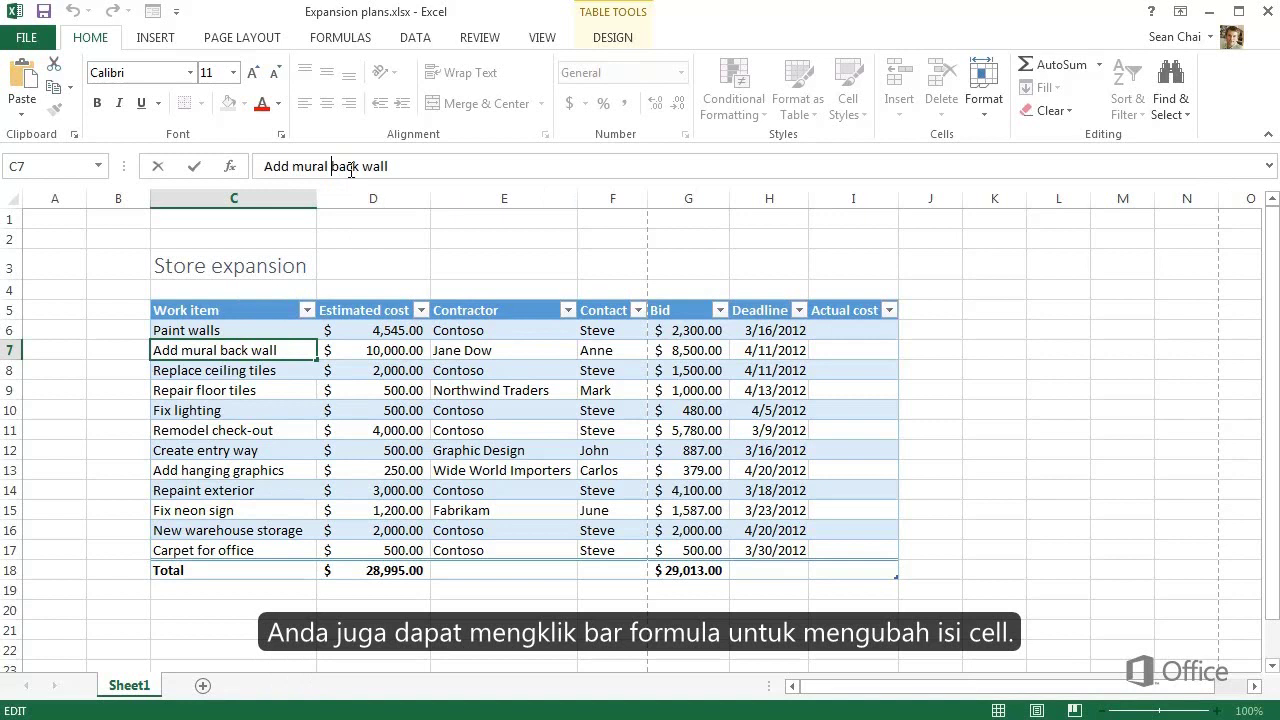
pyautogui.write('to')
pyautogui.press('Return')
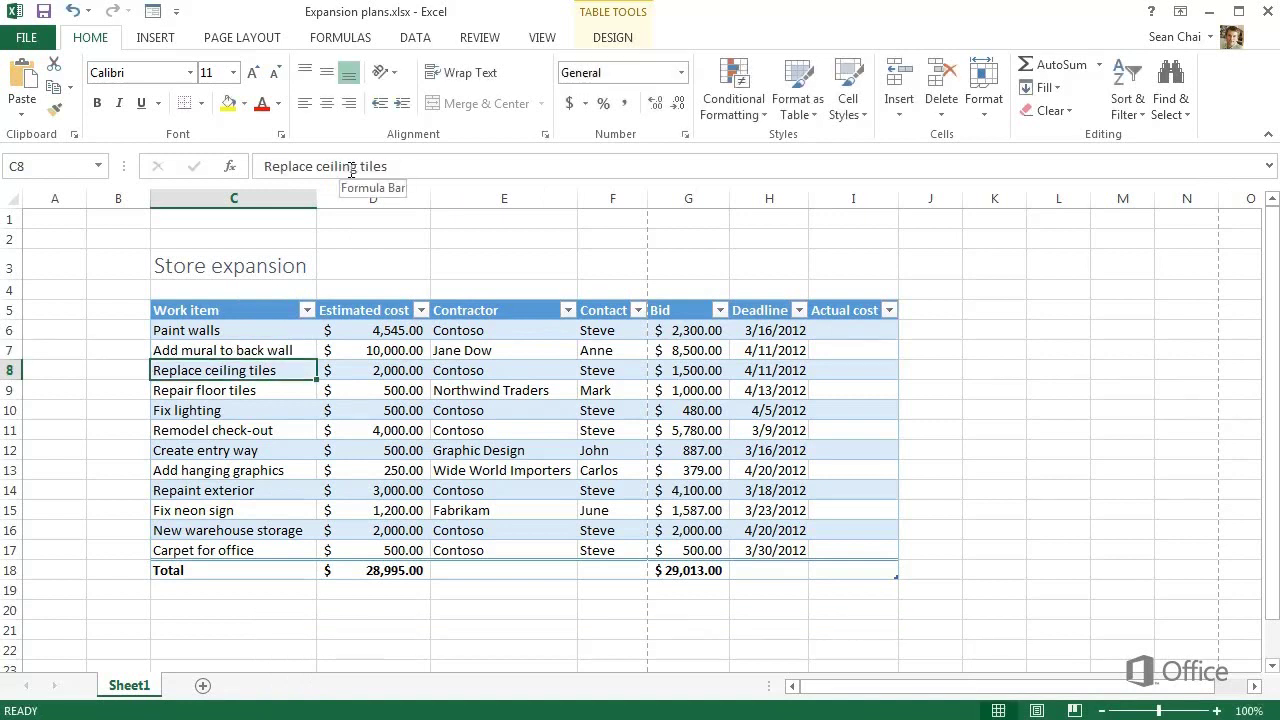
pyautogui.click(366, 311)
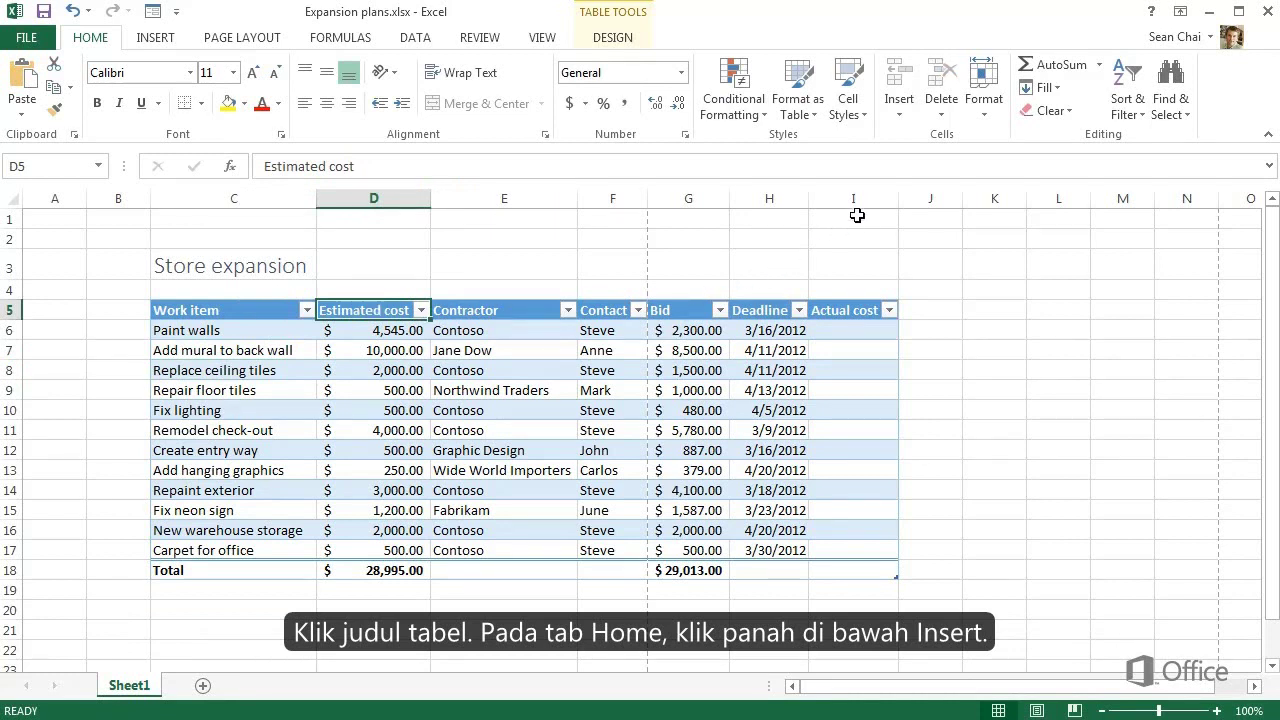
pyautogui.click(899, 116)
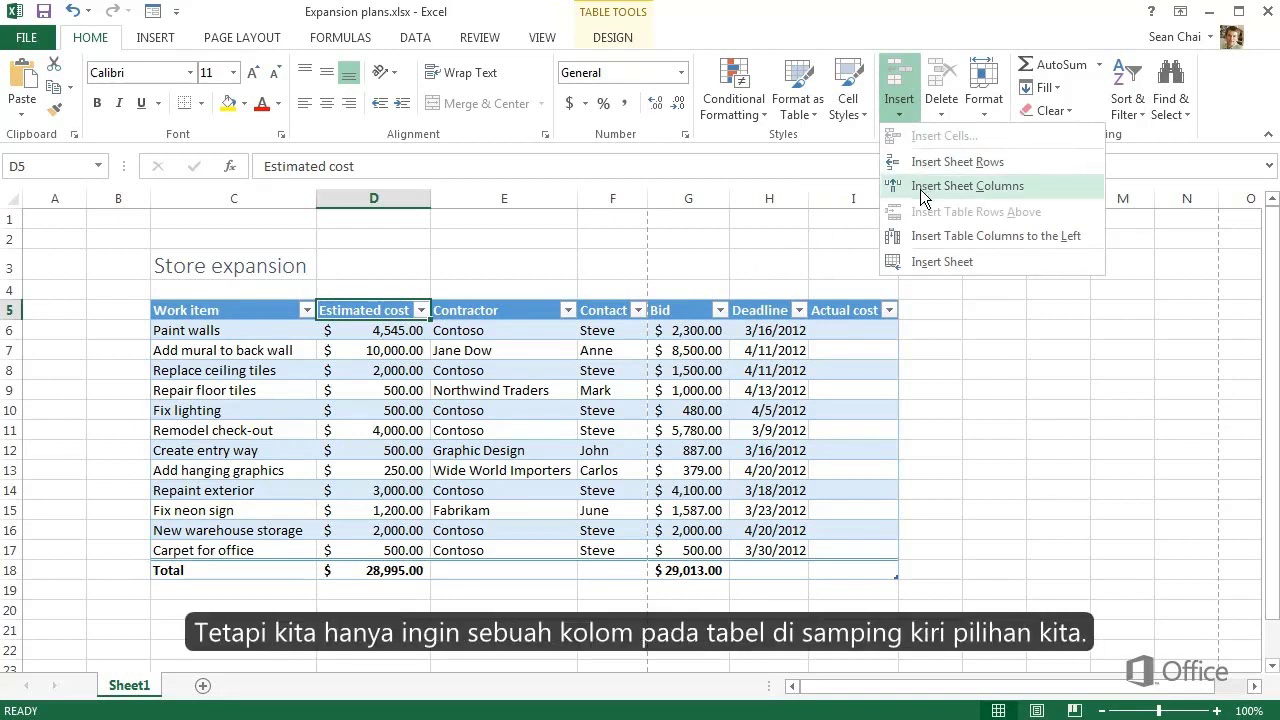
pyautogui.click(929, 240)
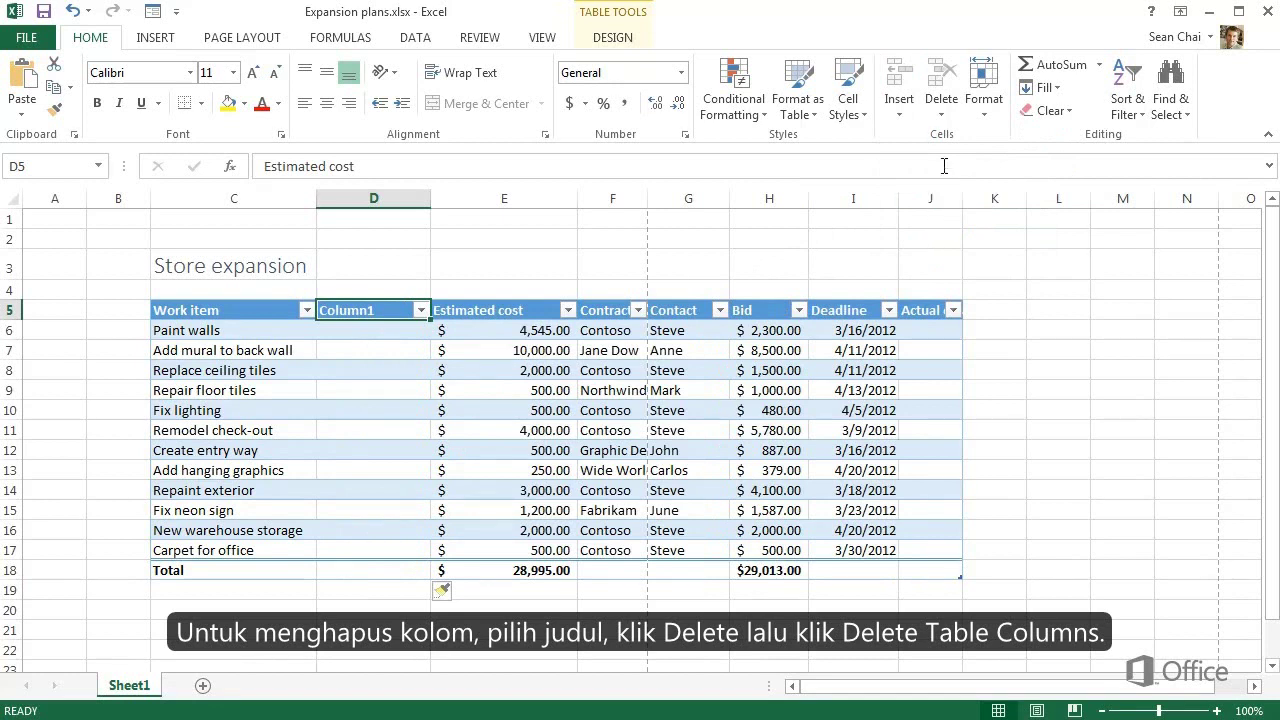
pyautogui.click(940, 117)
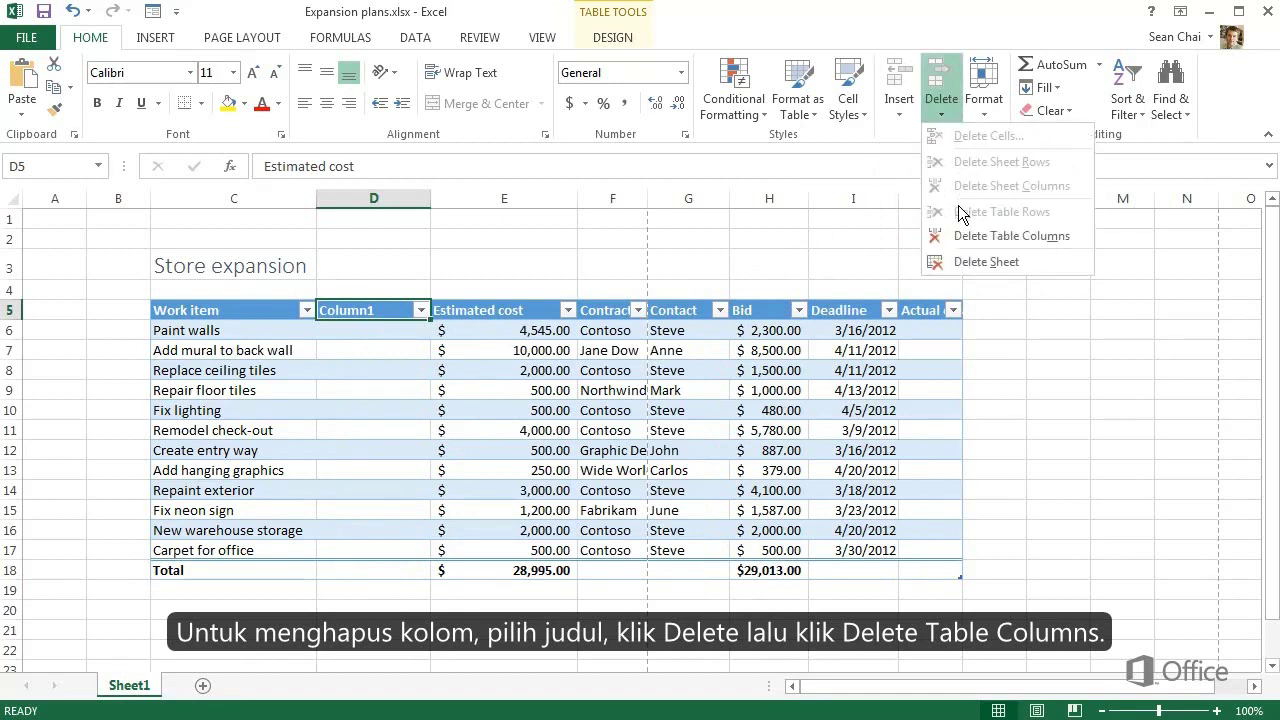
pyautogui.click(956, 240)
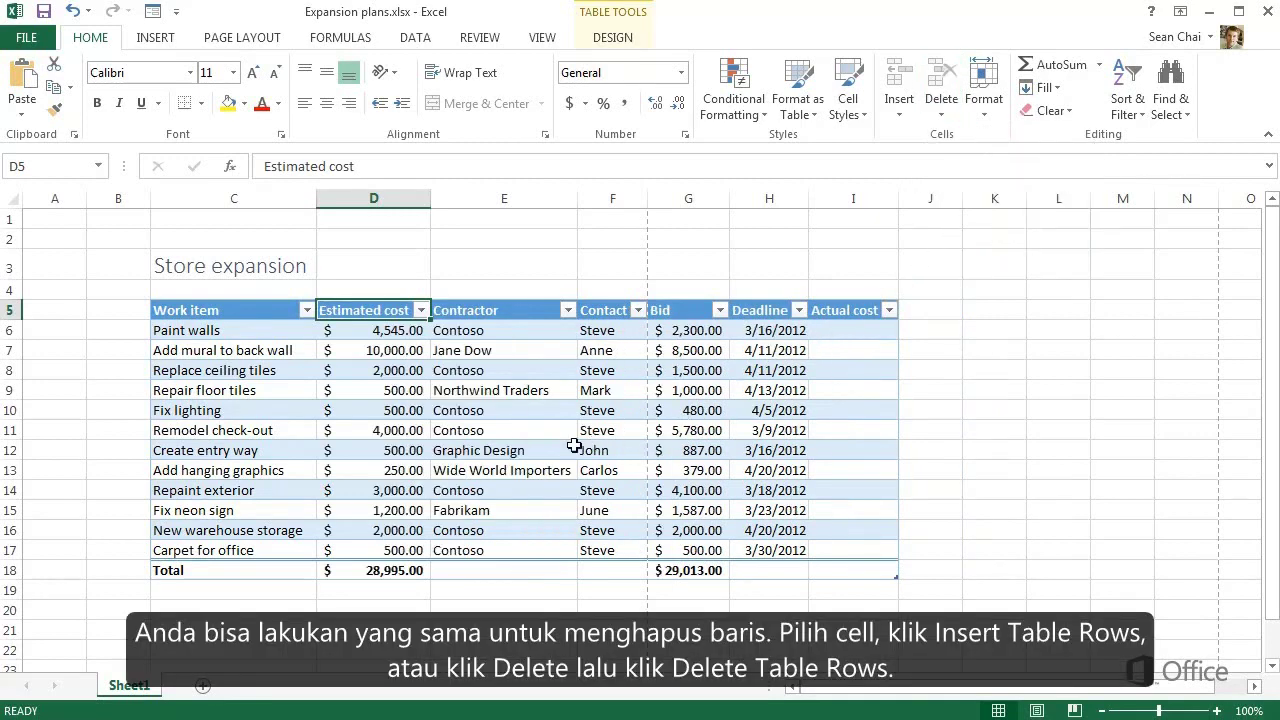
pyautogui.click(522, 436)
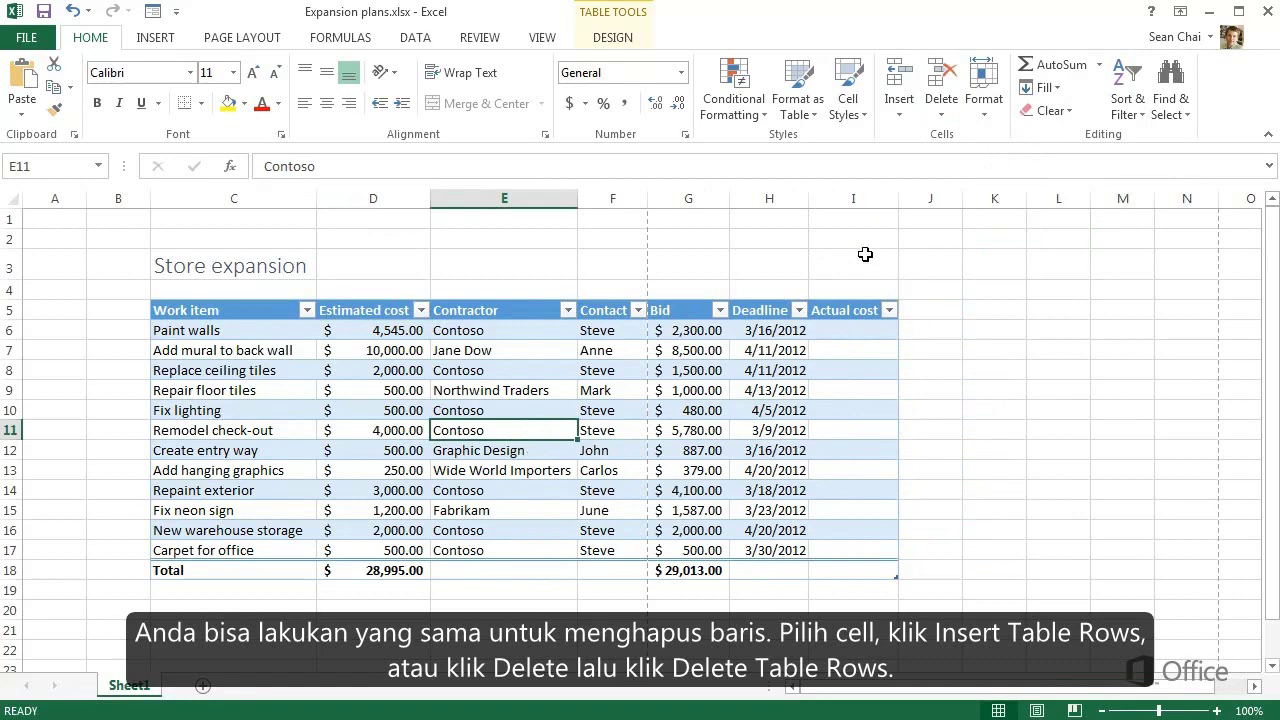
pyautogui.click(886, 118)
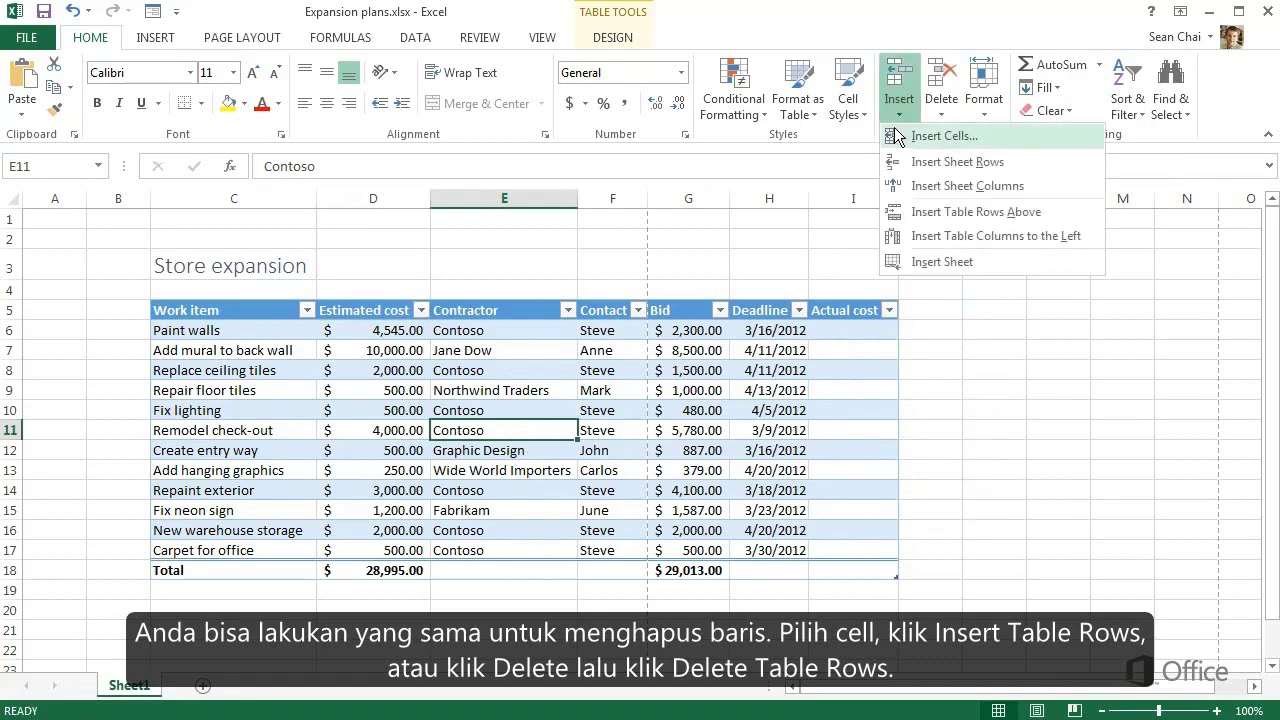
pyautogui.click(910, 218)
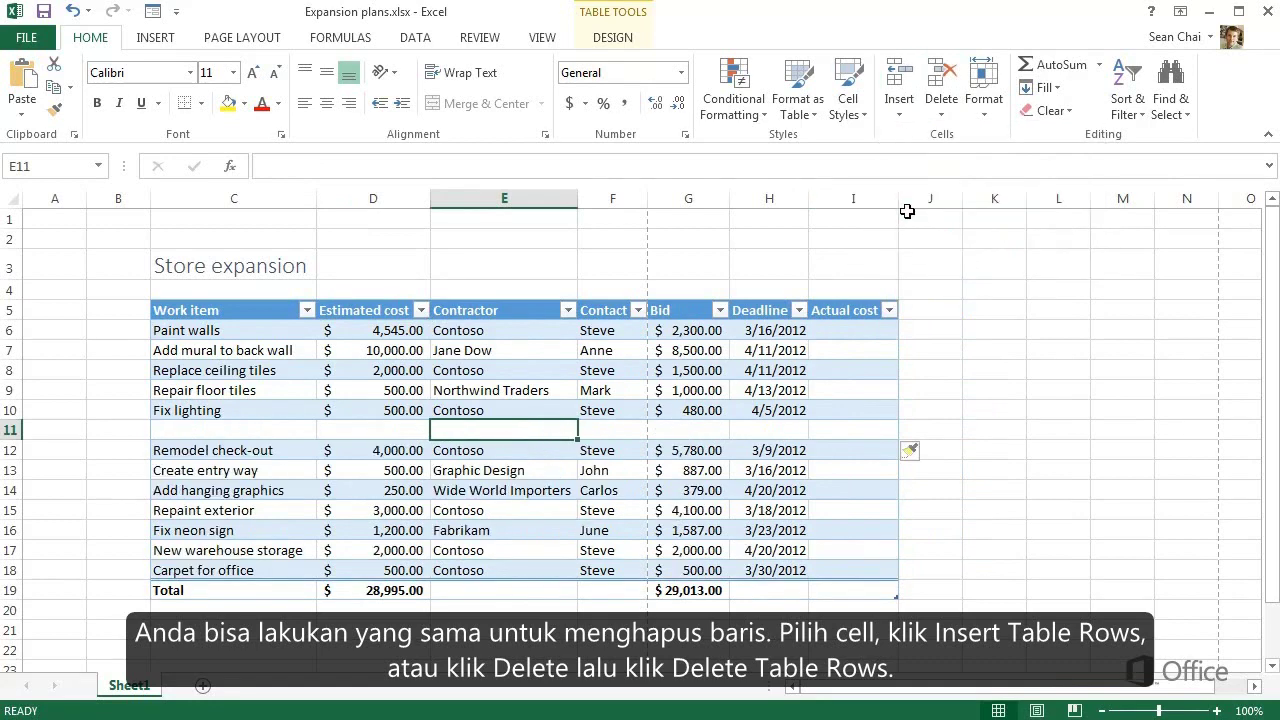
pyautogui.click(941, 100)
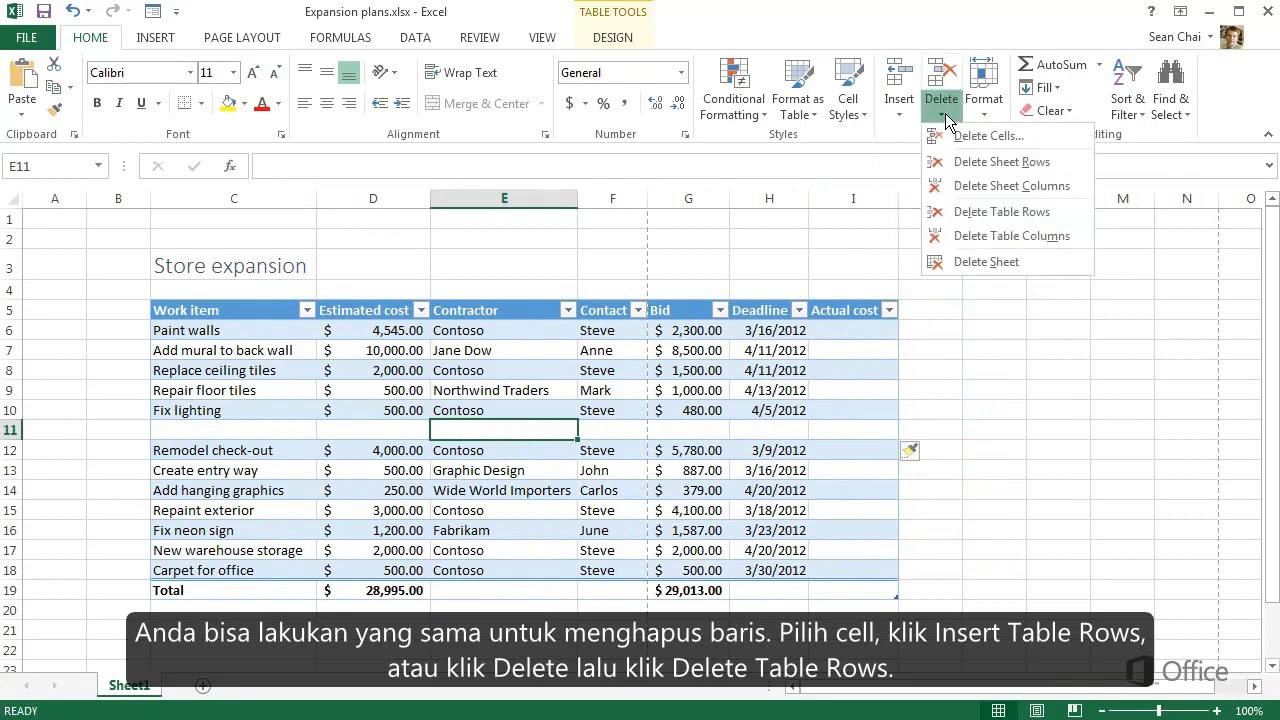
pyautogui.click(974, 211)
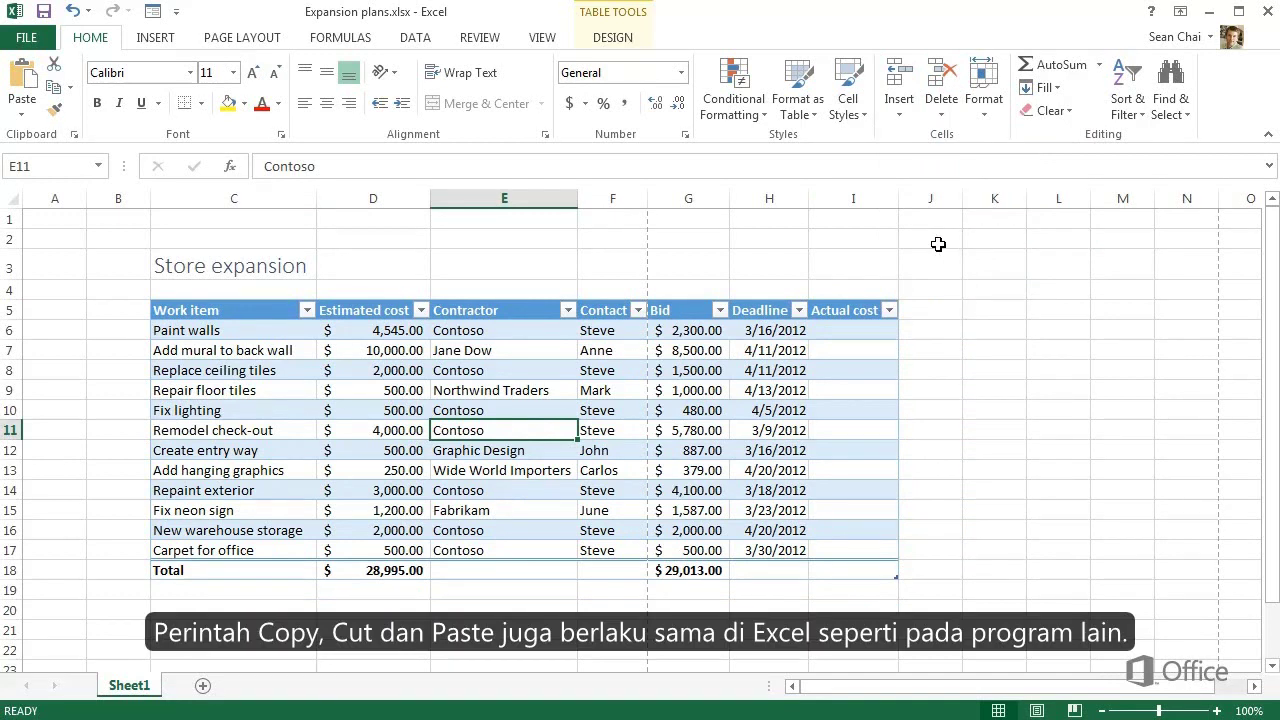
pyautogui.click(278, 311)
pyautogui.moveTo(278, 311); pyautogui.dragTo(248, 545)
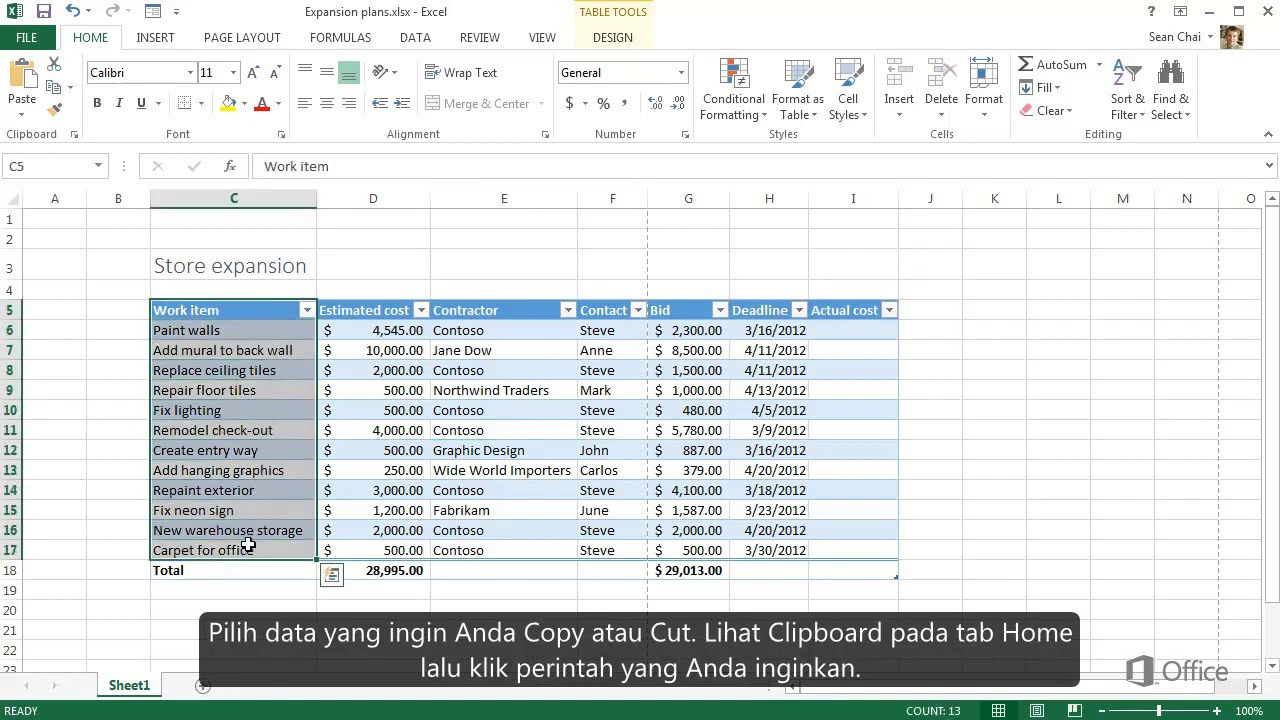
pyautogui.click(54, 88)
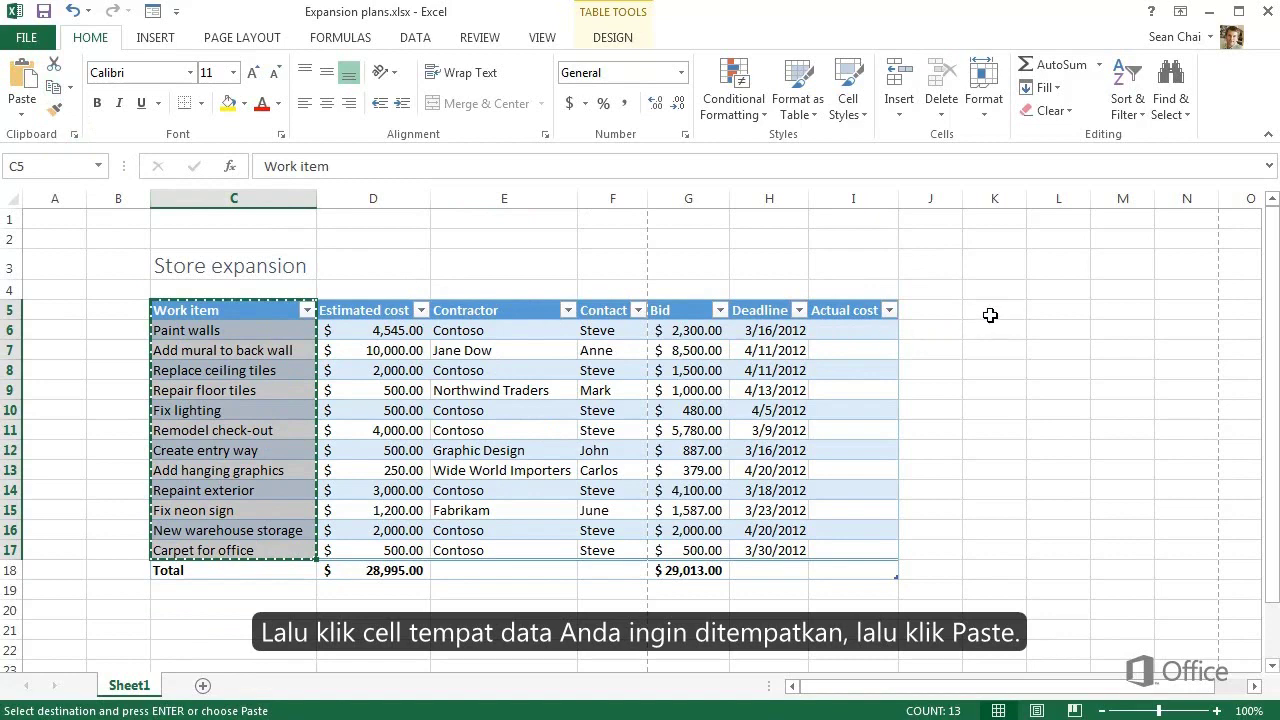
pyautogui.click(986, 314)
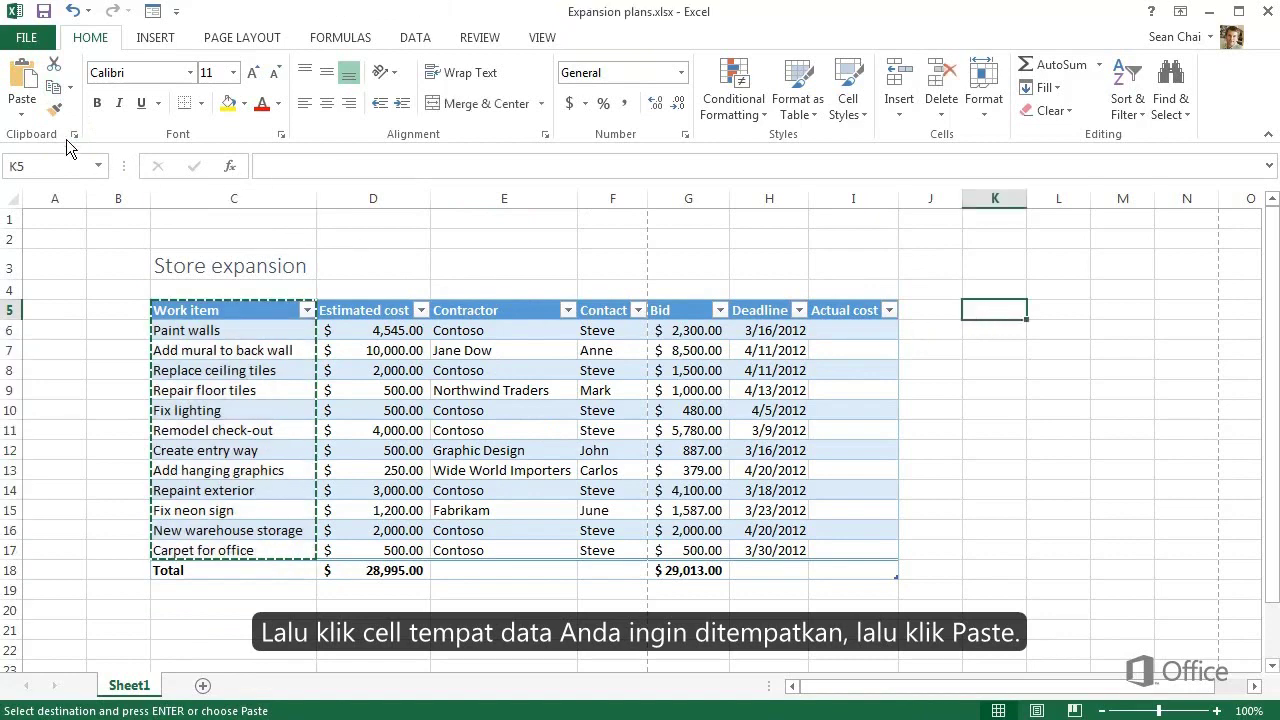
pyautogui.click(22, 78)
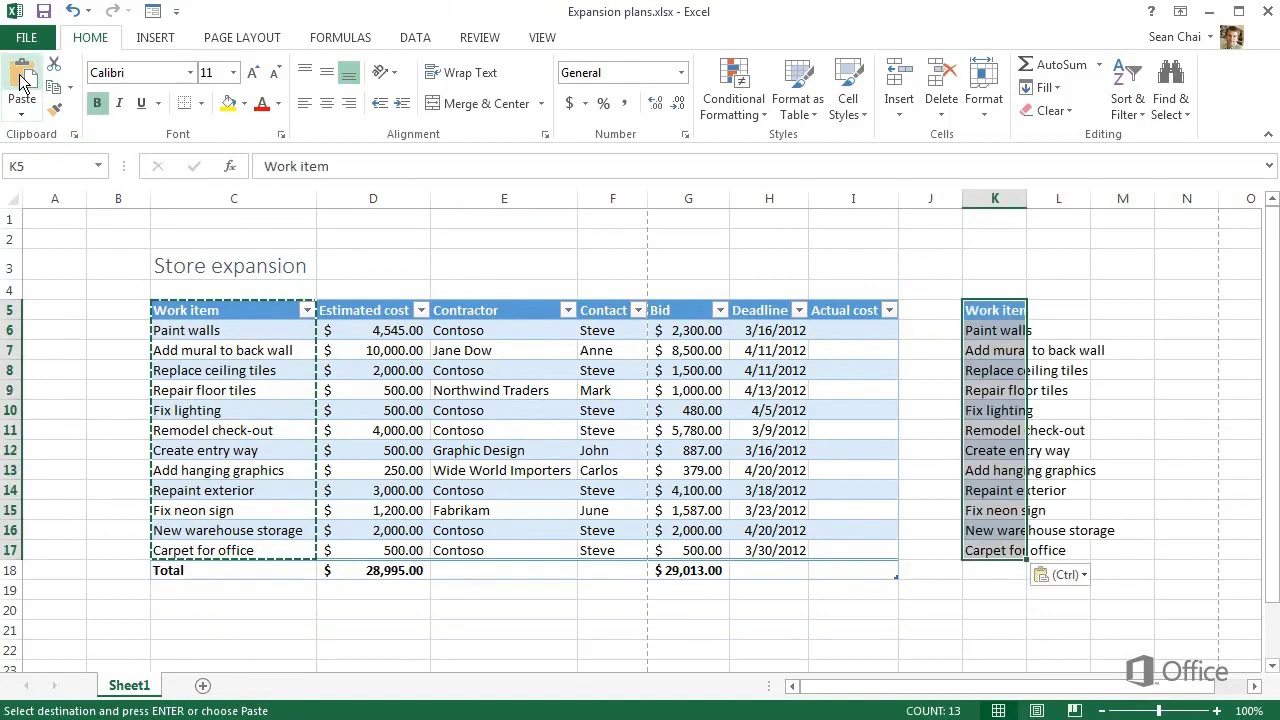
pyautogui.click(930, 88)
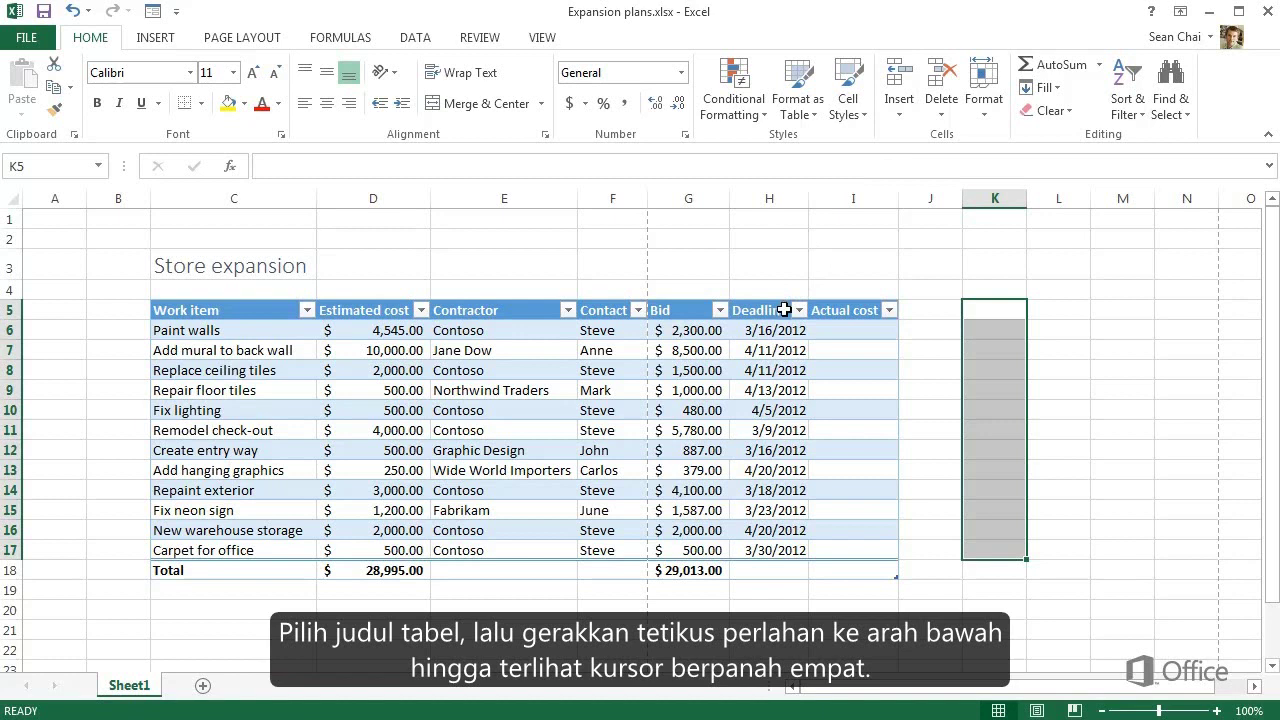
# Step: Move the Deadline column between Contractor and Contact
pyautogui.click(785, 309)
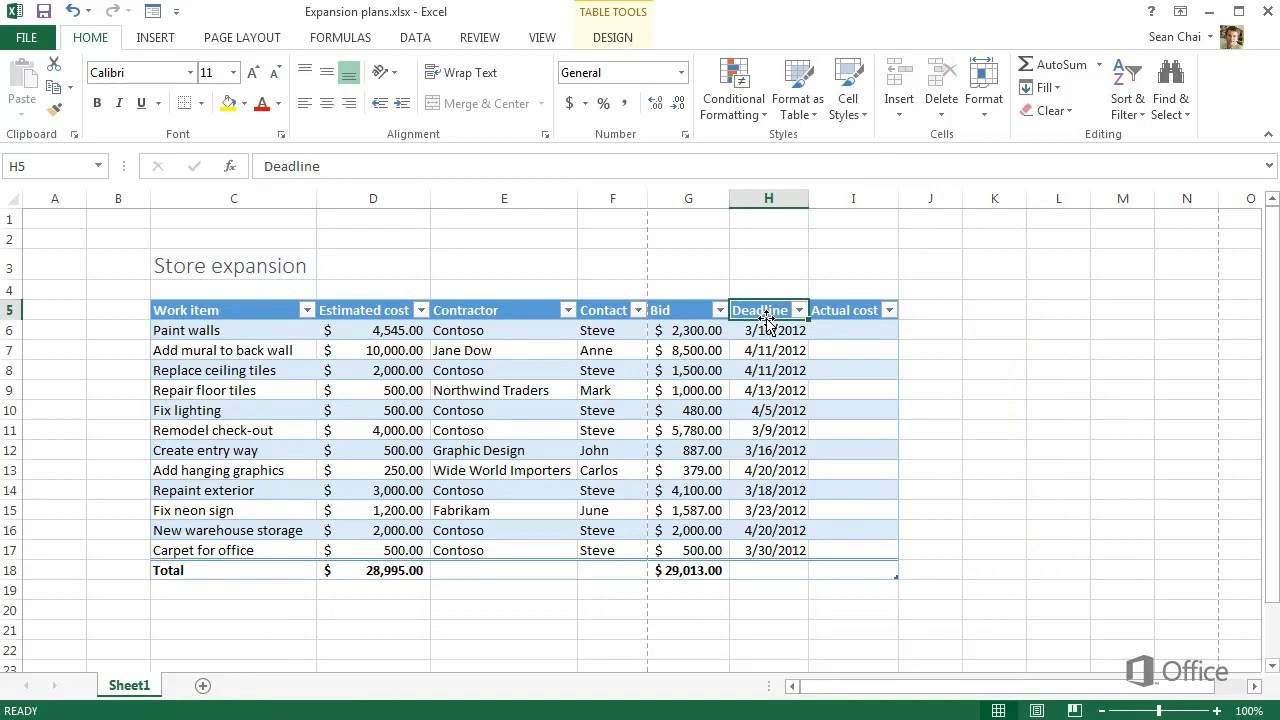
pyautogui.moveTo(767, 318); pyautogui.dragTo(588, 320)
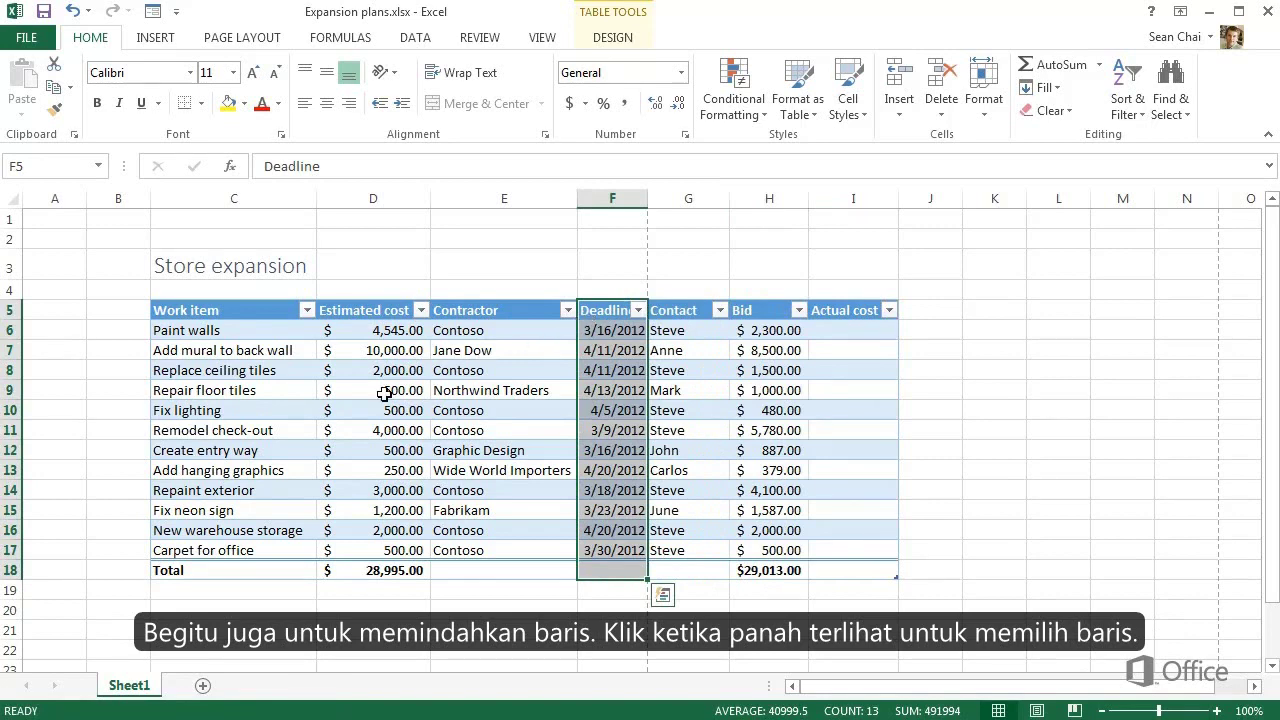
# Step: Select the Fix neon sign row and drag it up toward above Create entry way
pyautogui.click(150, 511)
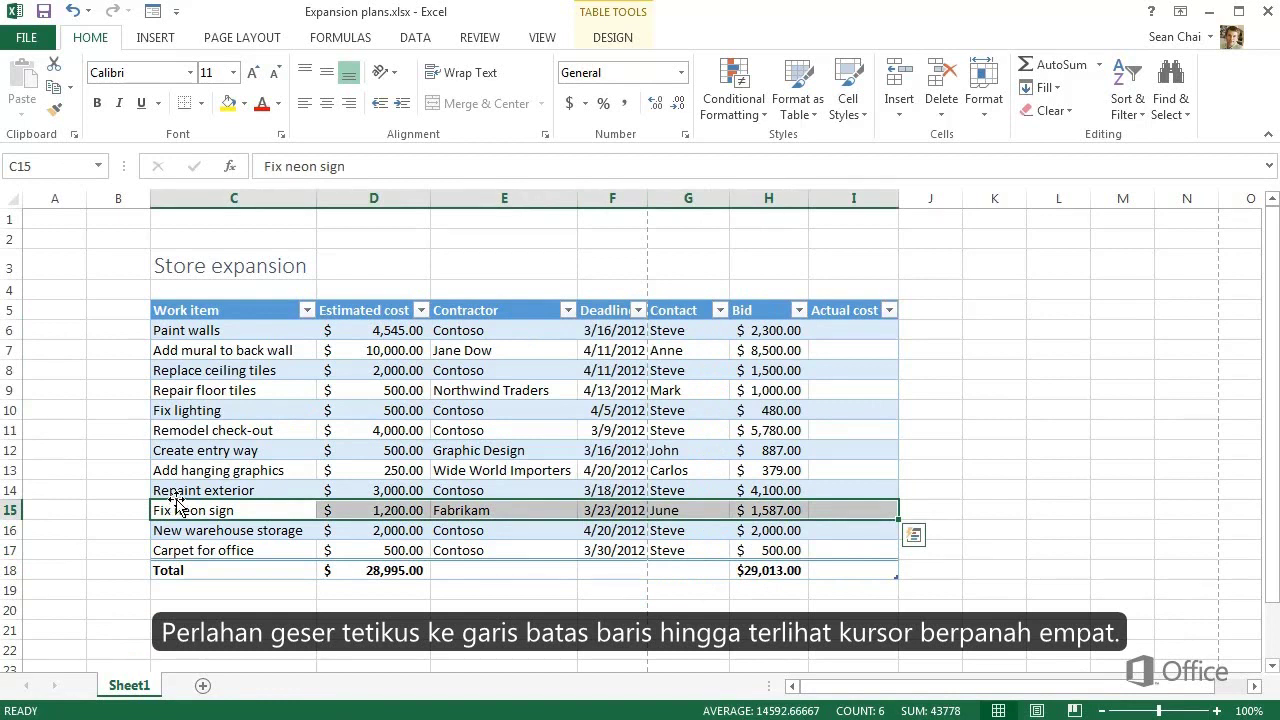
pyautogui.moveTo(177, 501); pyautogui.dragTo(188, 455)
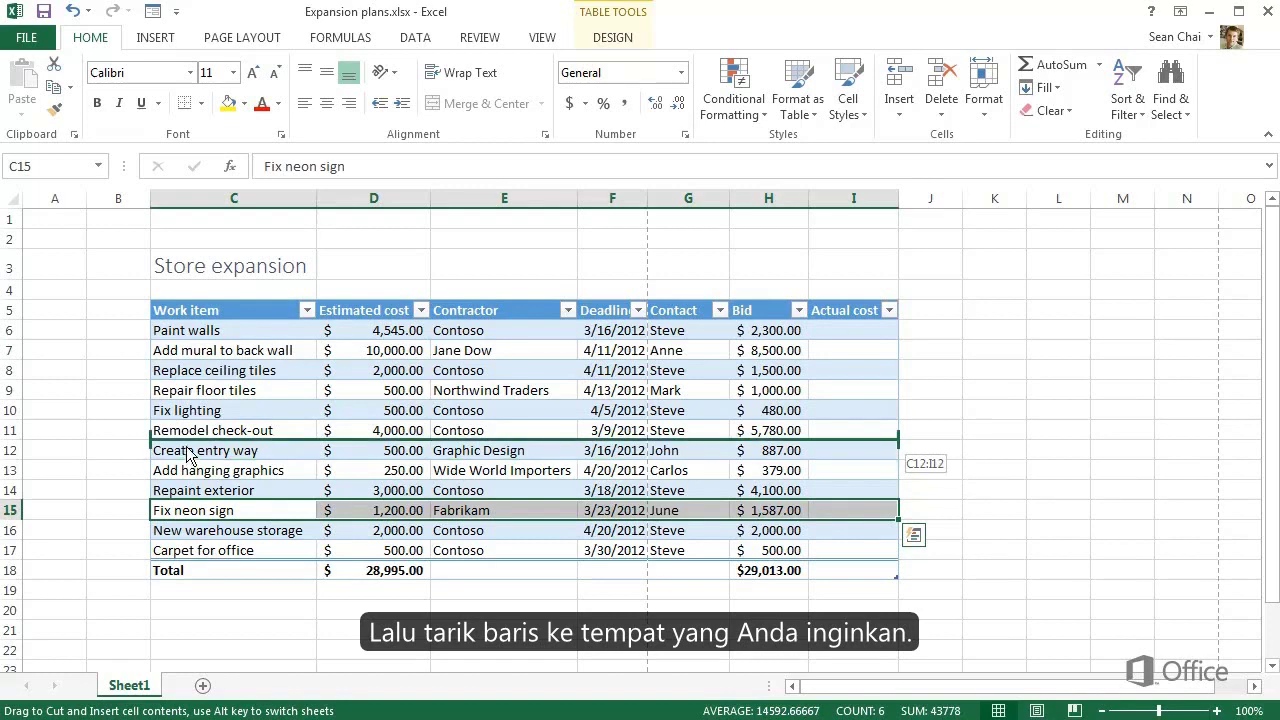